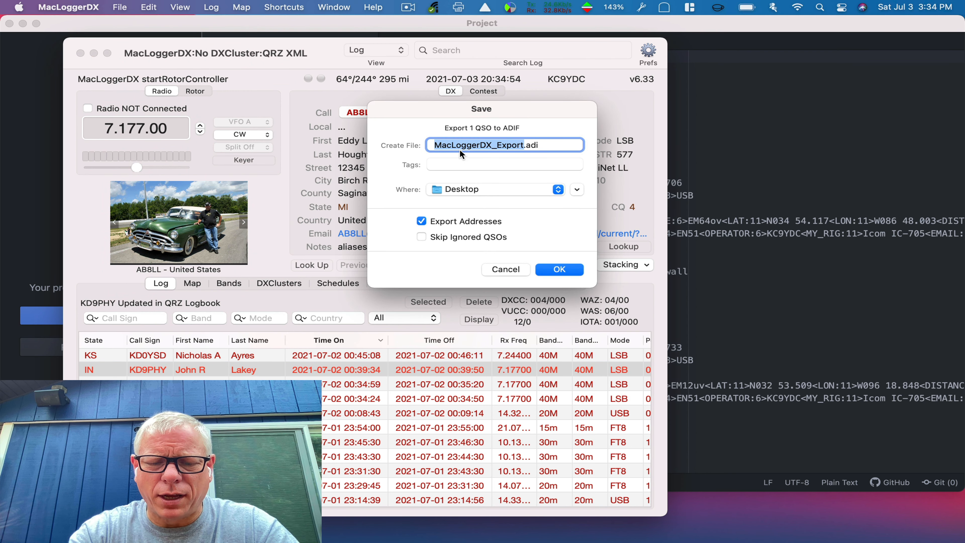
Export the QSO to the Desktop as k0987-070221.adi, then hide MacLoggerDX
{"action": "type", "text": "k098"}
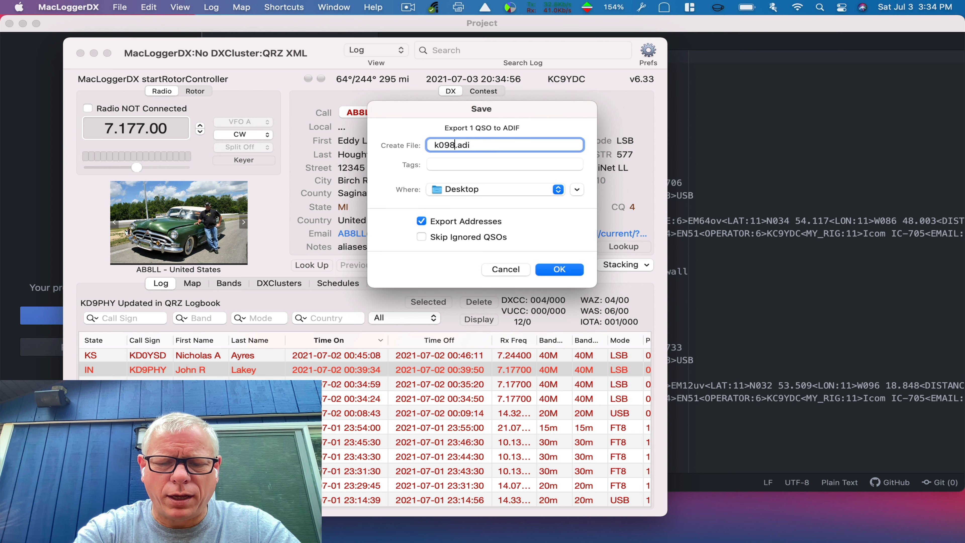
{"action": "type", "text": "7-"}
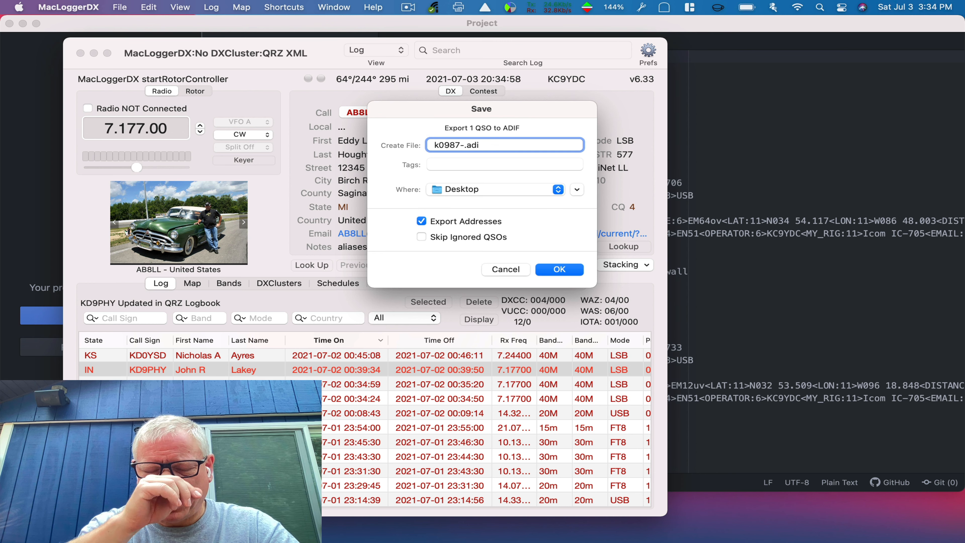
{"action": "type", "text": "-"}
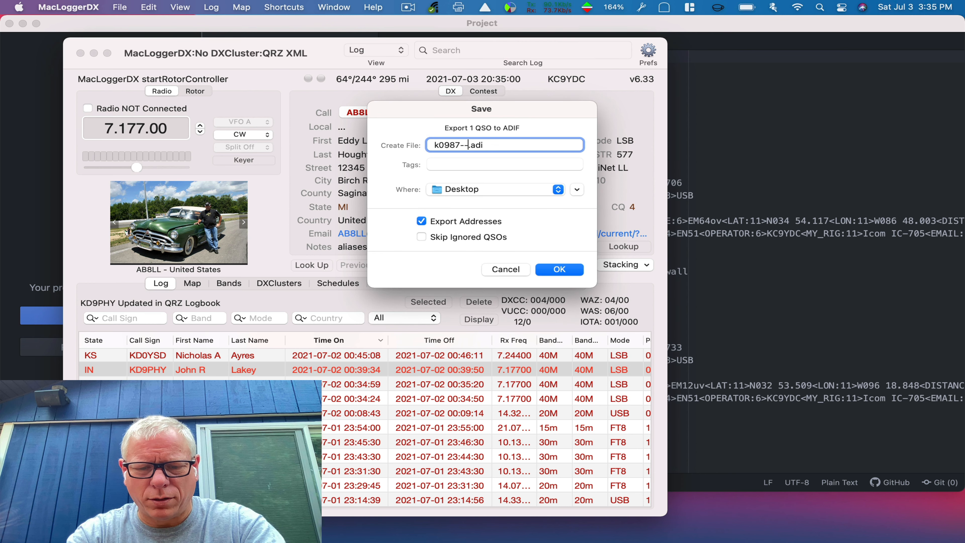
{"action": "key", "text": "BackSpace"}
{"action": "type", "text": "070221"}
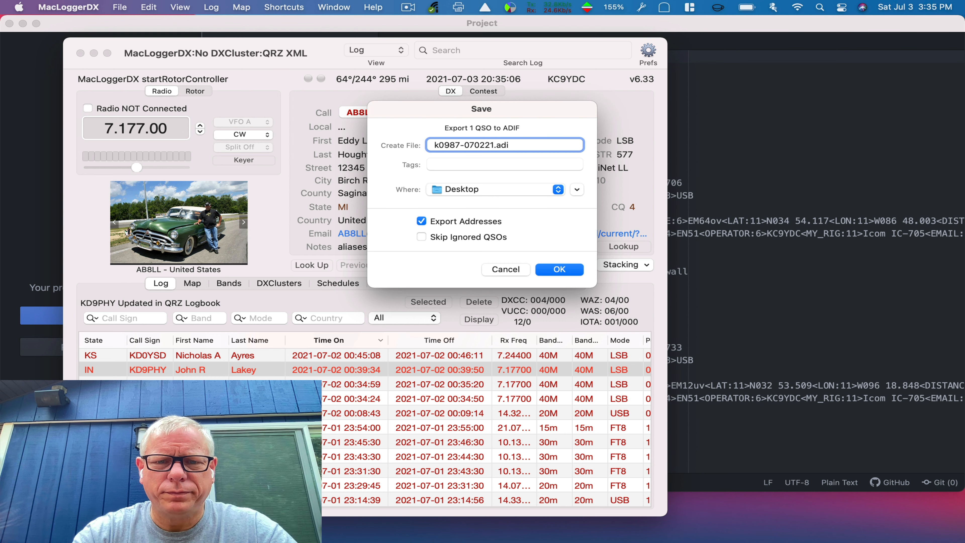
{"action": "key", "text": "Return"}
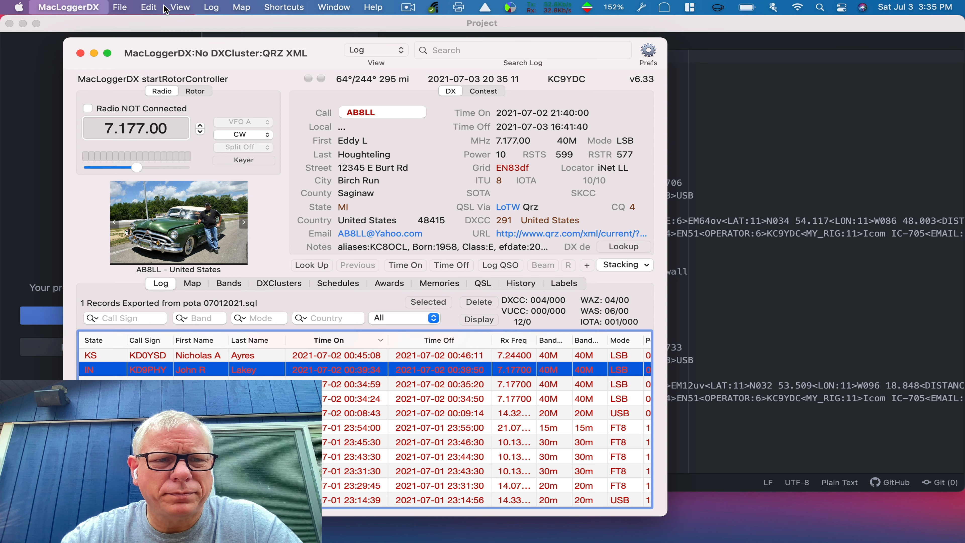
{"action": "key", "text": "cmd+h"}
Open k0987-070221.adi from the Desktop in Atom via Open With > Other, without making Atom the default
{"action": "left_click", "coordinate": [23, 24]}
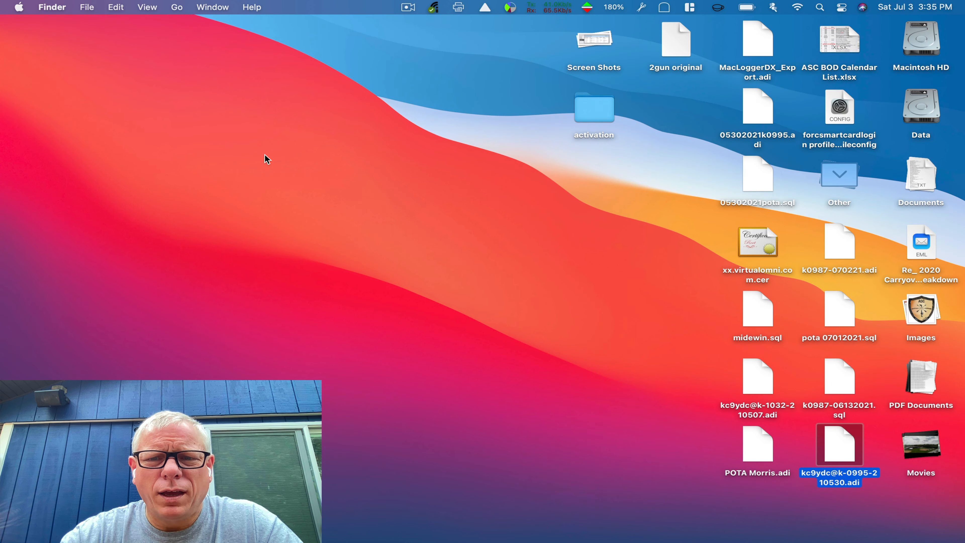
{"action": "left_click", "coordinate": [584, 247]}
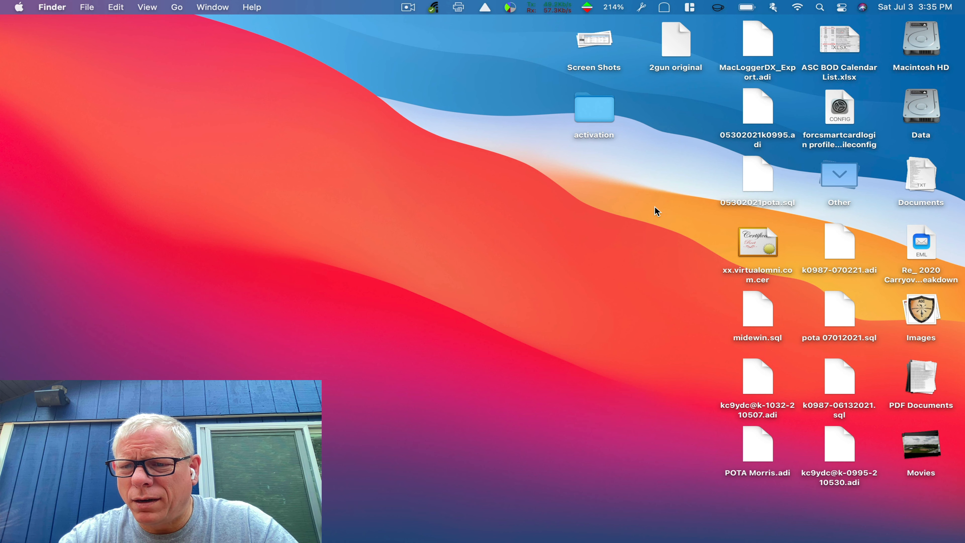
{"action": "left_click", "coordinate": [848, 251]}
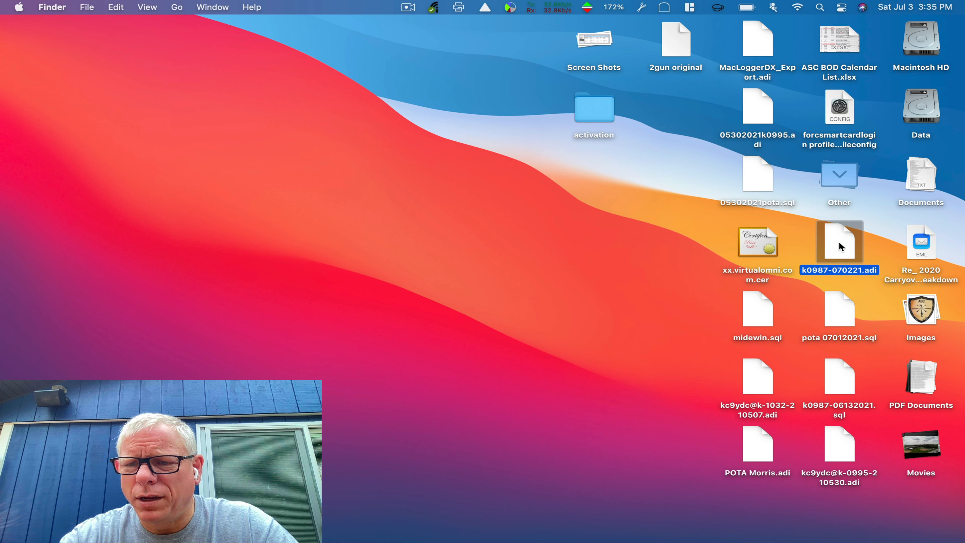
{"action": "right_click", "coordinate": [840, 247]}
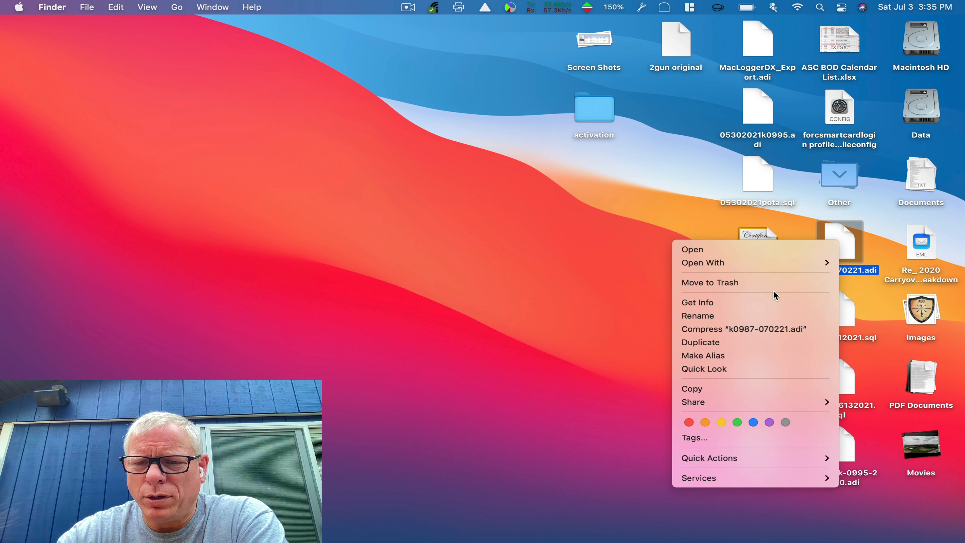
{"action": "mouse_move", "coordinate": [777, 263]}
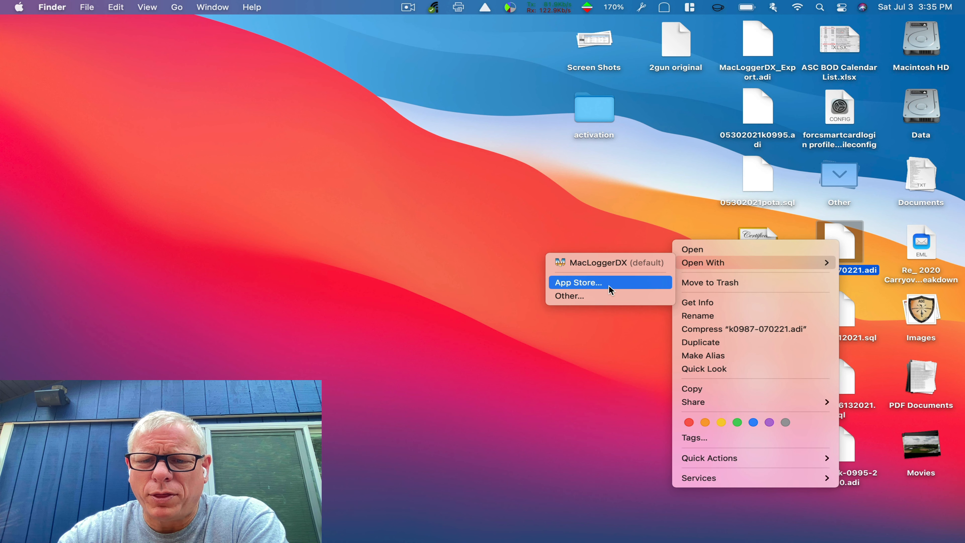
{"action": "left_click", "coordinate": [609, 296]}
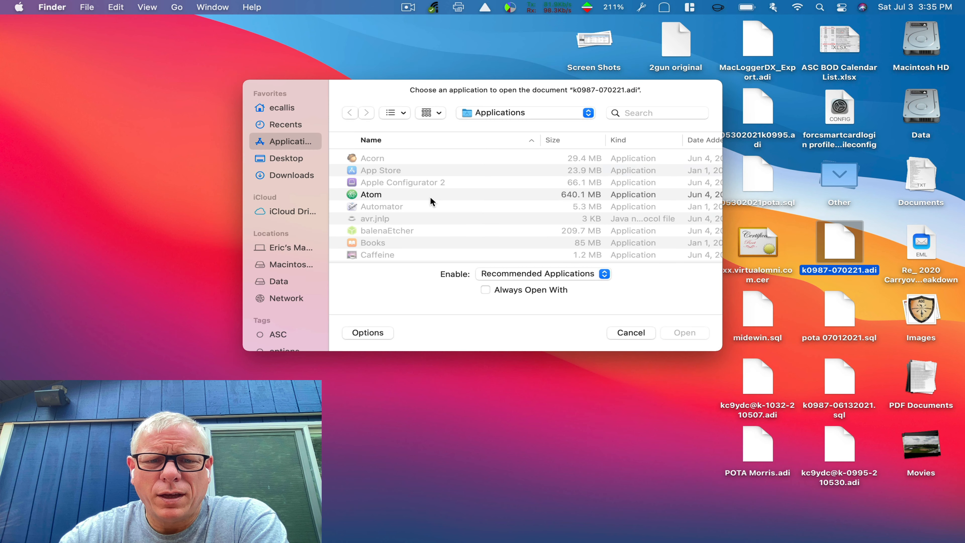
{"action": "left_click", "coordinate": [380, 196]}
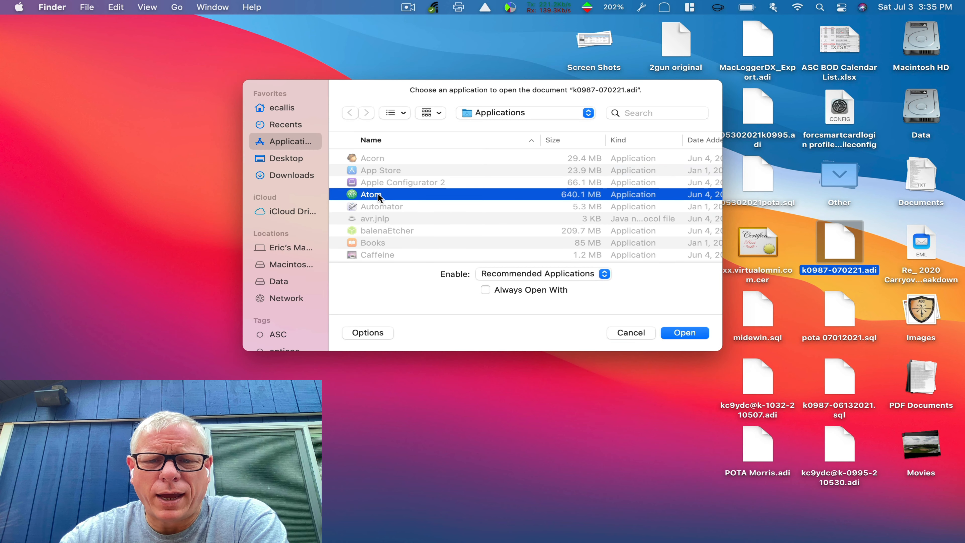
{"action": "left_click", "coordinate": [501, 291]}
{"action": "left_click", "coordinate": [501, 290]}
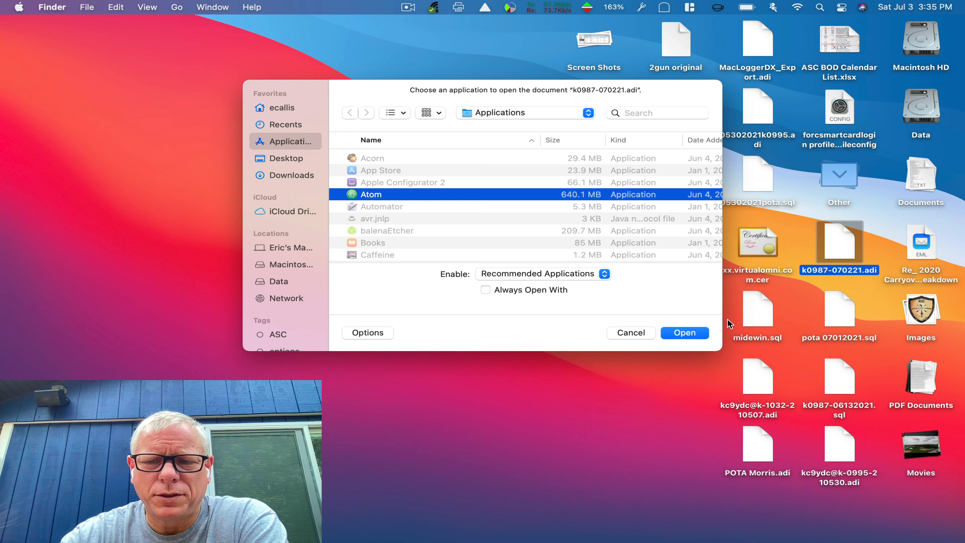
{"action": "left_click", "coordinate": [694, 329]}
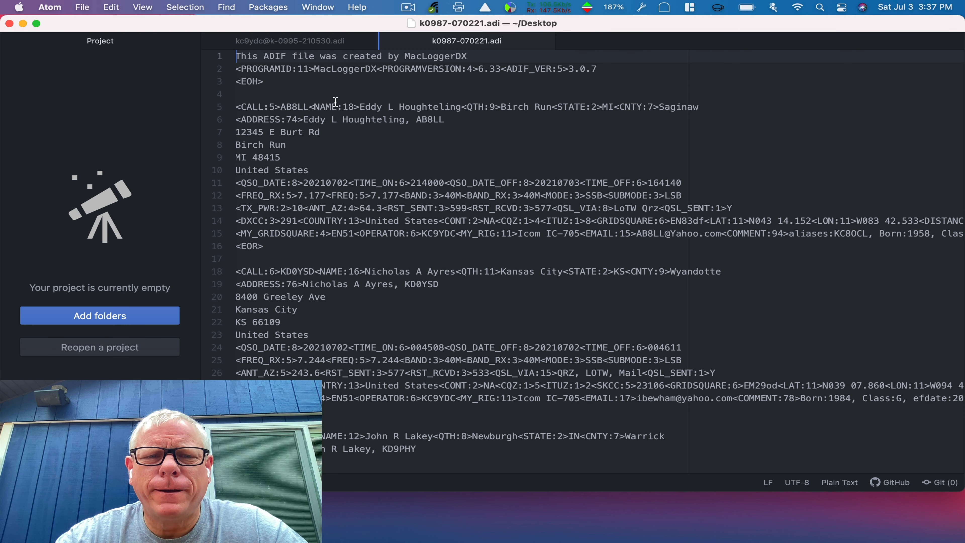
{"action": "left_click", "coordinate": [338, 70]}
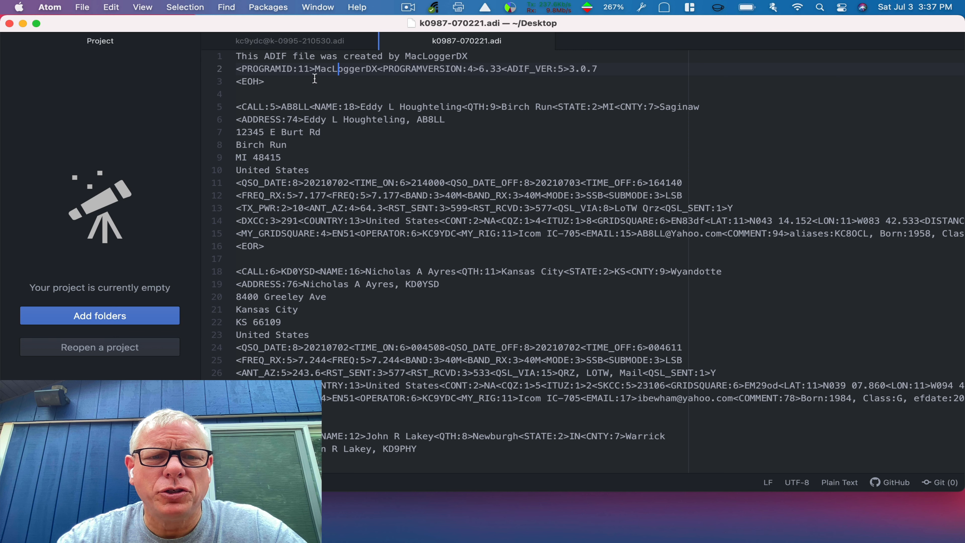
{"action": "left_click_drag", "start_coordinate": [505, 73], "coordinate": [598, 69]}
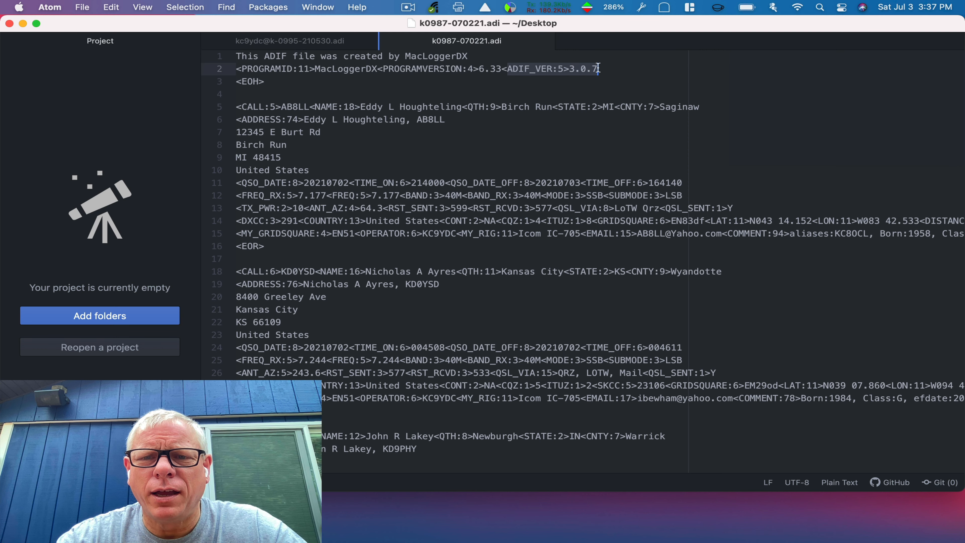
{"action": "left_click", "coordinate": [598, 69]}
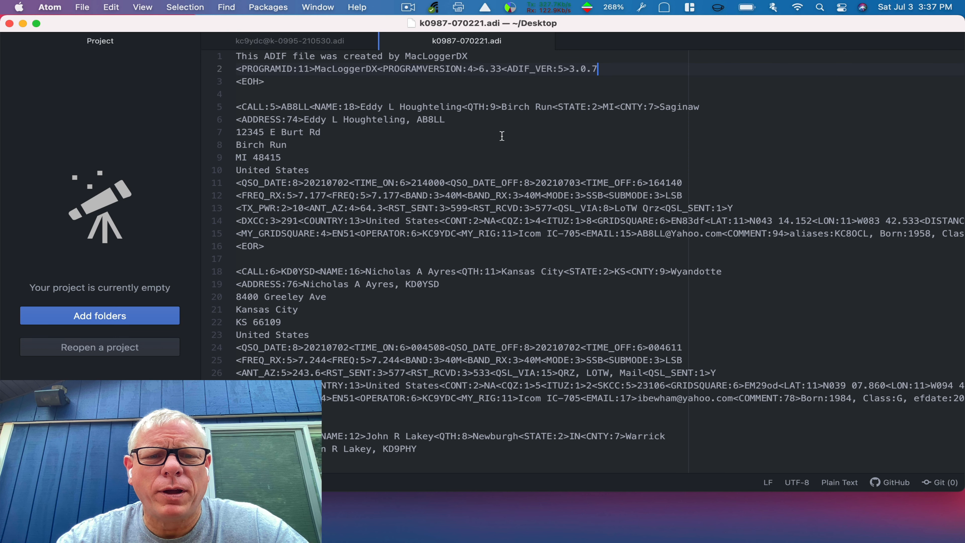
{"action": "left_click_drag", "start_coordinate": [236, 107], "coordinate": [301, 249]}
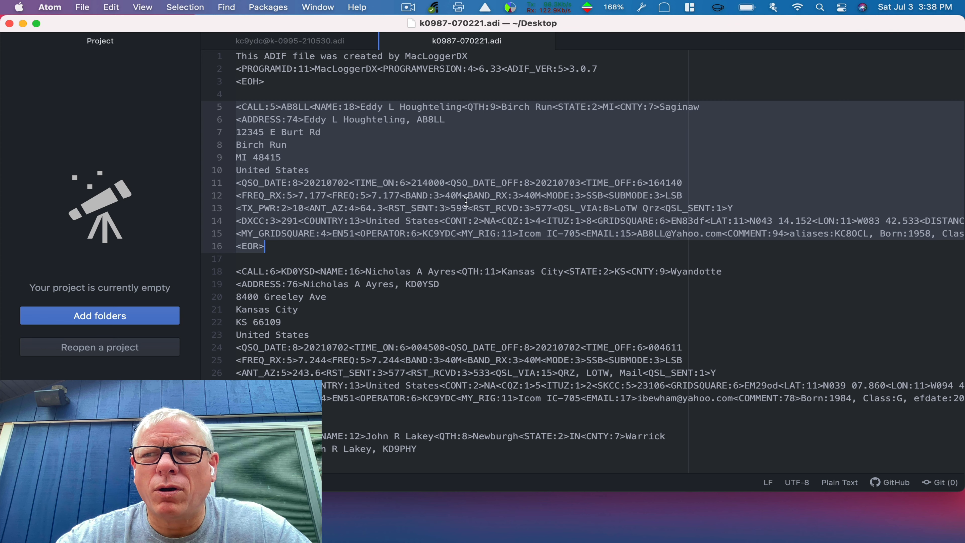
{"action": "left_click", "coordinate": [414, 244]}
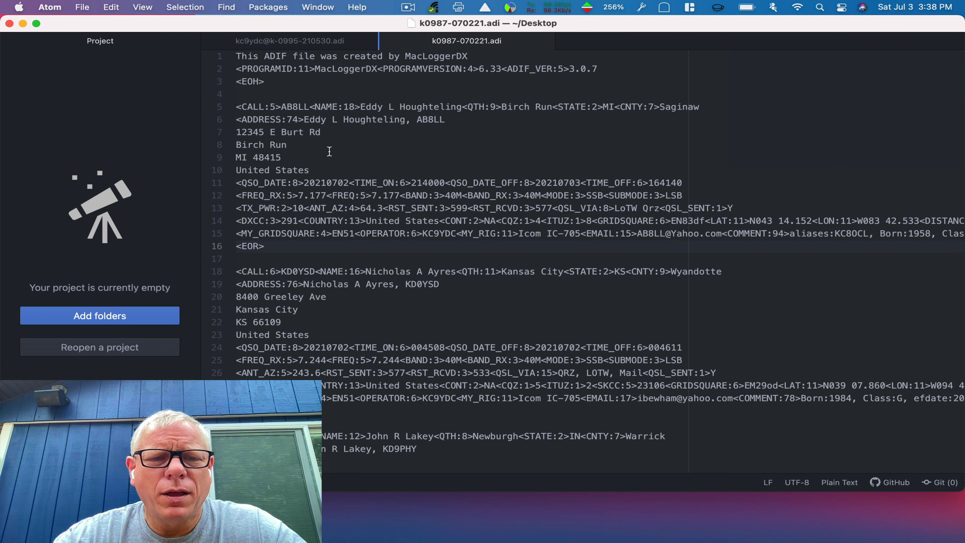
Compare the station and K-0995 park fields on line 15 of the K-0995 log with the k0987-070221.adi log
{"action": "left_click", "coordinate": [302, 38]}
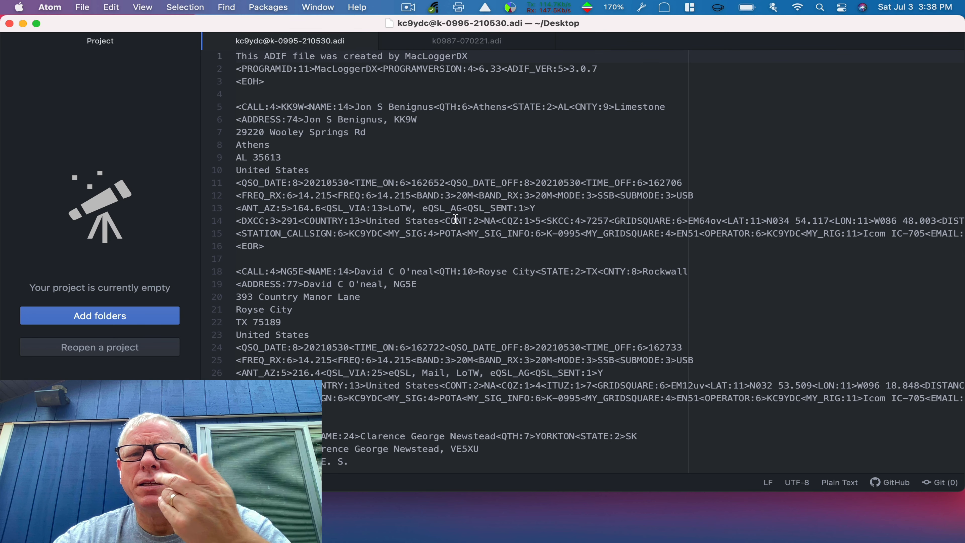
{"action": "mouse_move", "coordinate": [236, 234]}
{"action": "left_mouse_down"}
{"action": "mouse_move", "coordinate": [578, 234]}
{"action": "mouse_move", "coordinate": [590, 262]}
{"action": "mouse_move", "coordinate": [580, 234]}
{"action": "mouse_move", "coordinate": [243, 223]}
{"action": "mouse_move", "coordinate": [266, 234]}
{"action": "mouse_move", "coordinate": [237, 236]}
{"action": "left_mouse_up"}
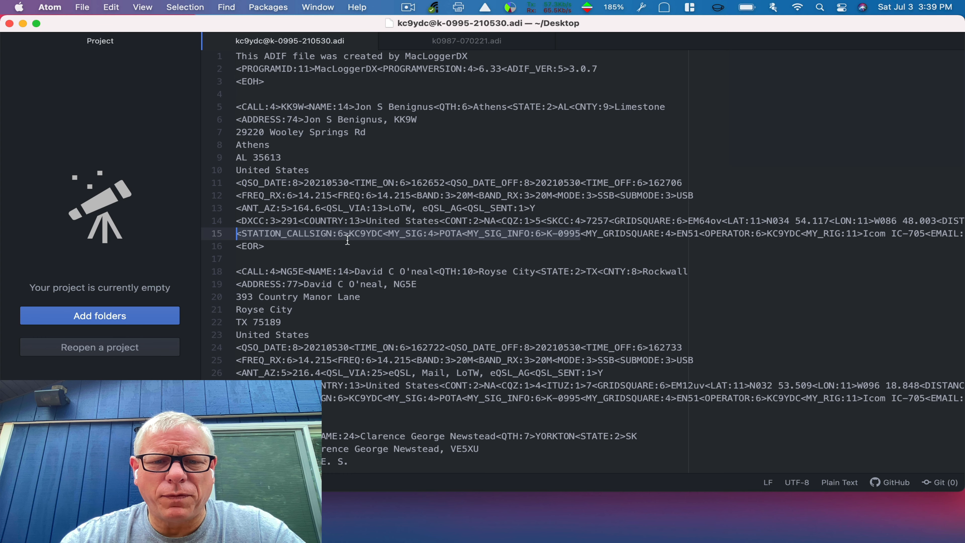
{"action": "left_click", "coordinate": [246, 235]}
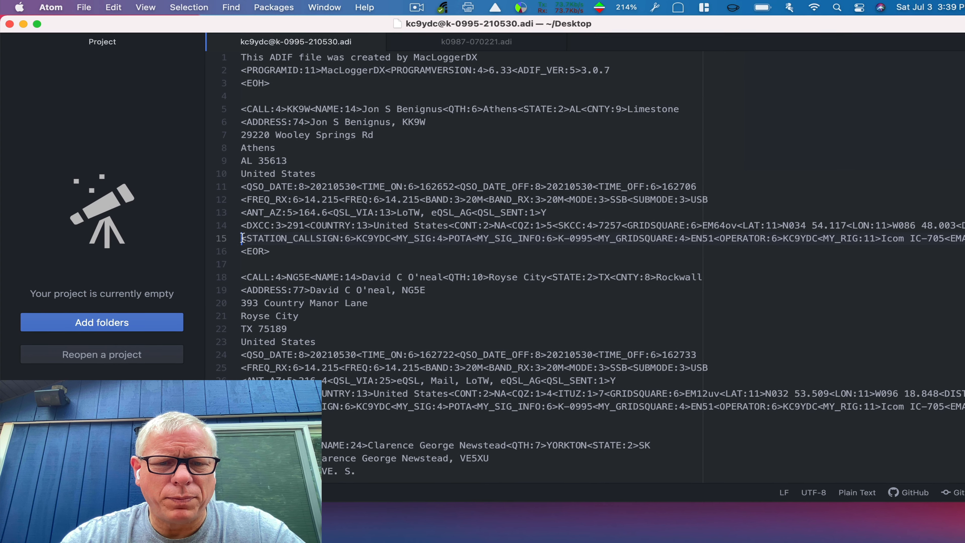
{"action": "left_click_drag", "start_coordinate": [238, 232], "coordinate": [594, 234]}
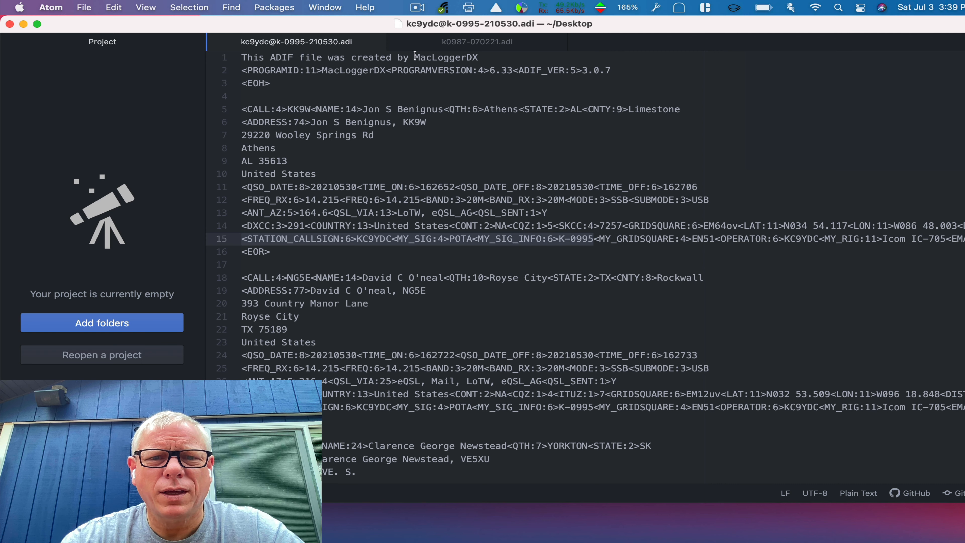
{"action": "left_click", "coordinate": [485, 44]}
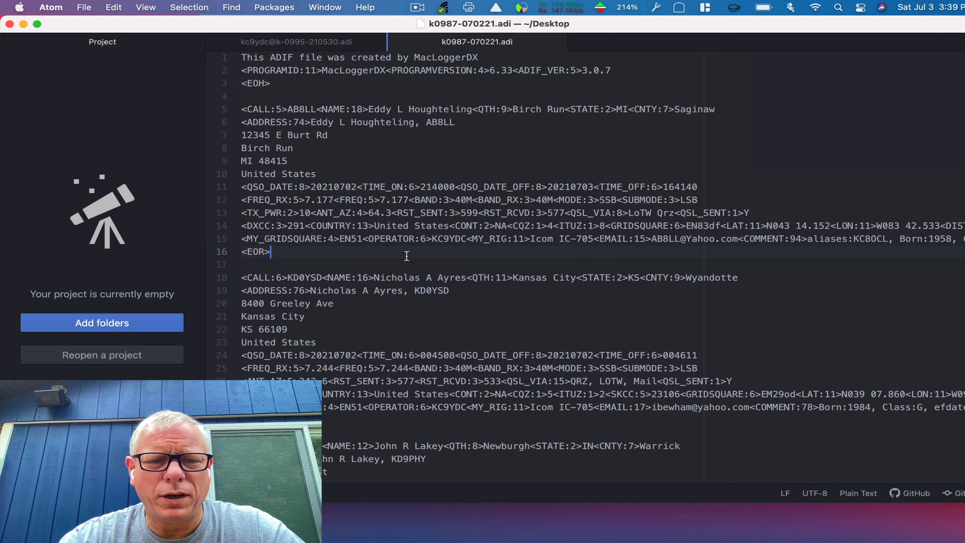
{"action": "left_click", "coordinate": [335, 40]}
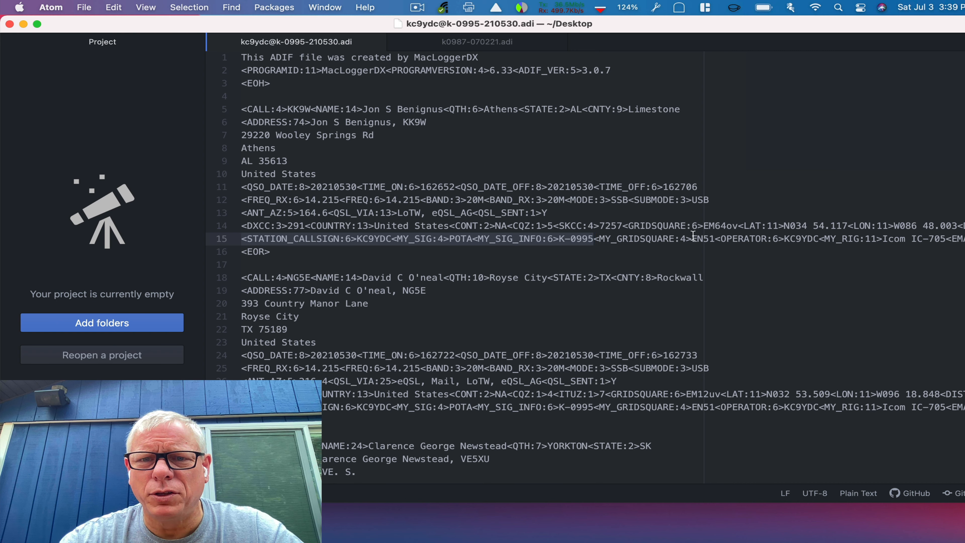
{"action": "left_click", "coordinate": [458, 44]}
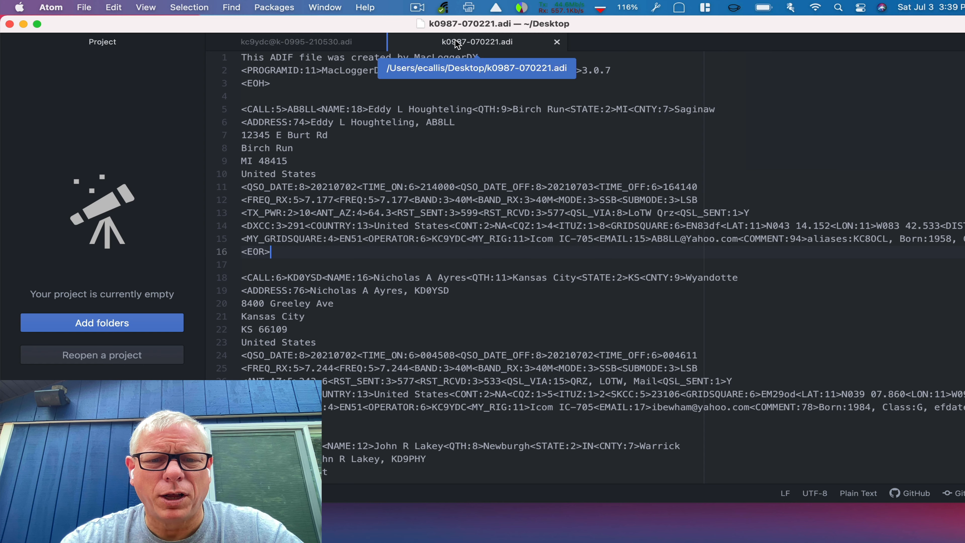
Paste the copied station line into the Replace field and change the park number to K-0987
{"action": "left_click", "coordinate": [243, 241]}
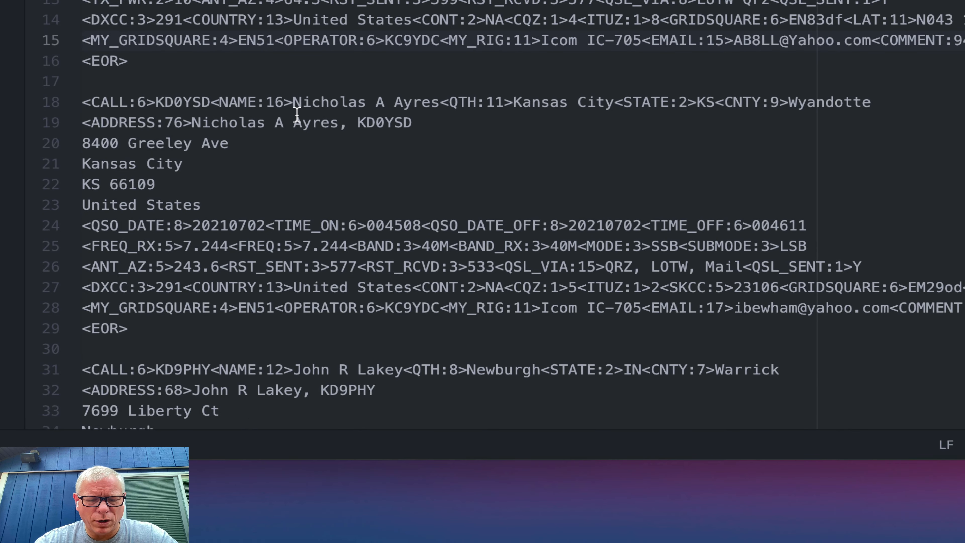
{"action": "key", "text": "super+f"}
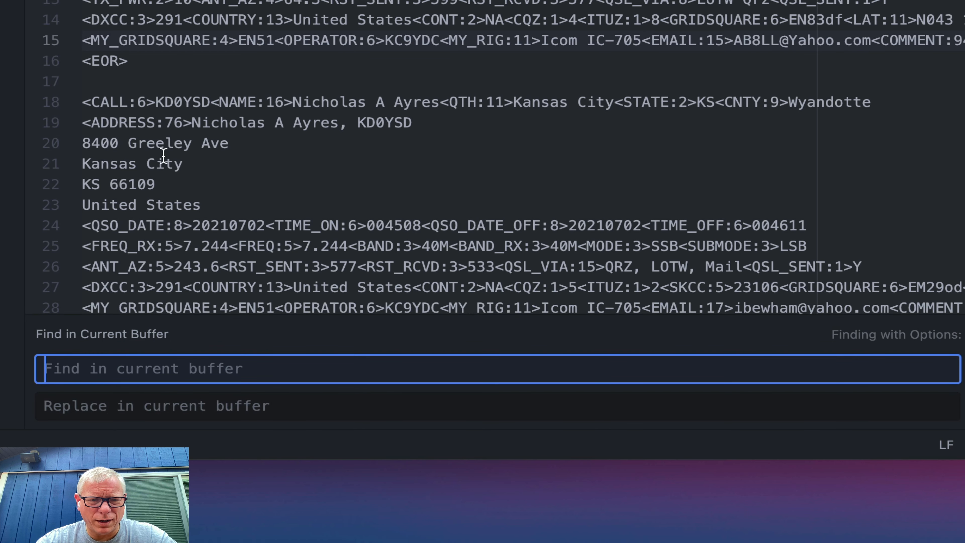
{"action": "left_click", "coordinate": [99, 407]}
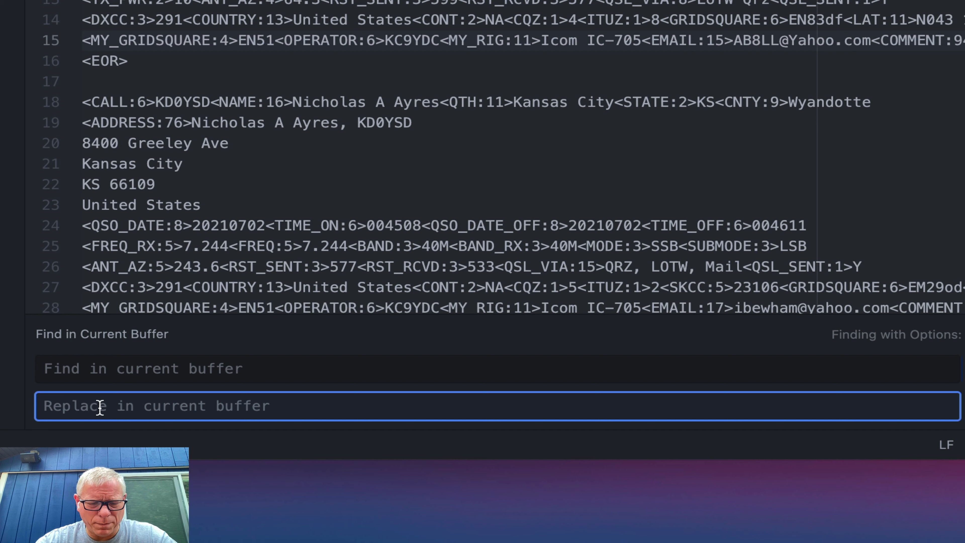
{"action": "type", "text": "<STATION_CALLSIGN:6>KC9YDC<MY_SIG:4>POTA<MY_SIG_INFO:6>K-0995"}
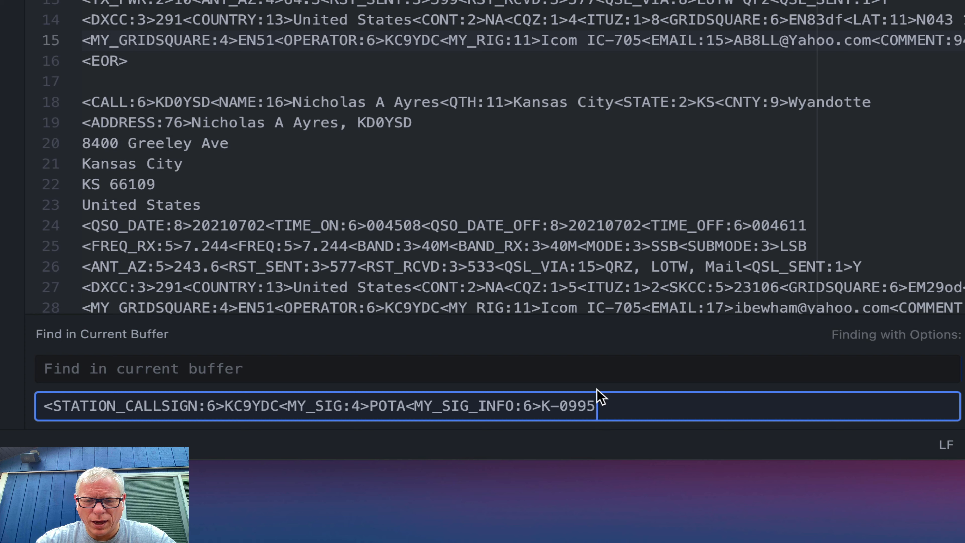
{"action": "key", "text": "BackSpace"}
{"action": "key", "text": "BackSpace"}
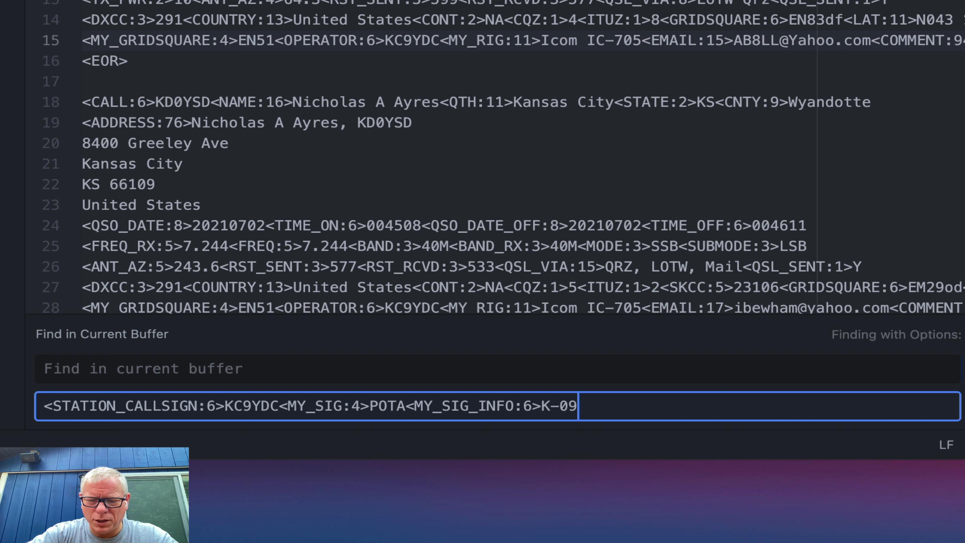
{"action": "type", "text": "87"}
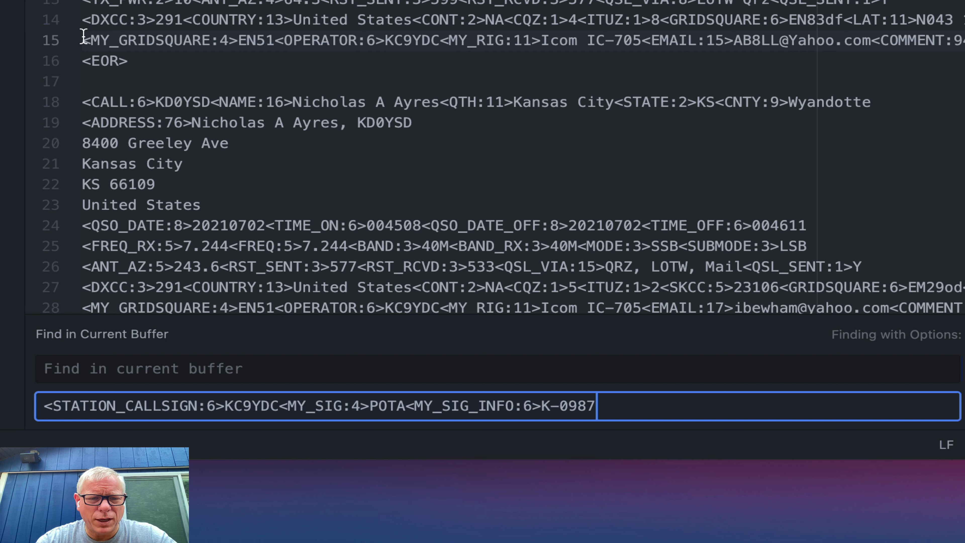
Set Find to <MY_GRIDSQUARE:4> and append <MY_GRIDSQUARE:4> to the end of the replacement
{"action": "left_click_drag", "start_coordinate": [82, 40], "coordinate": [239, 38]}
{"action": "key", "text": "super+c"}
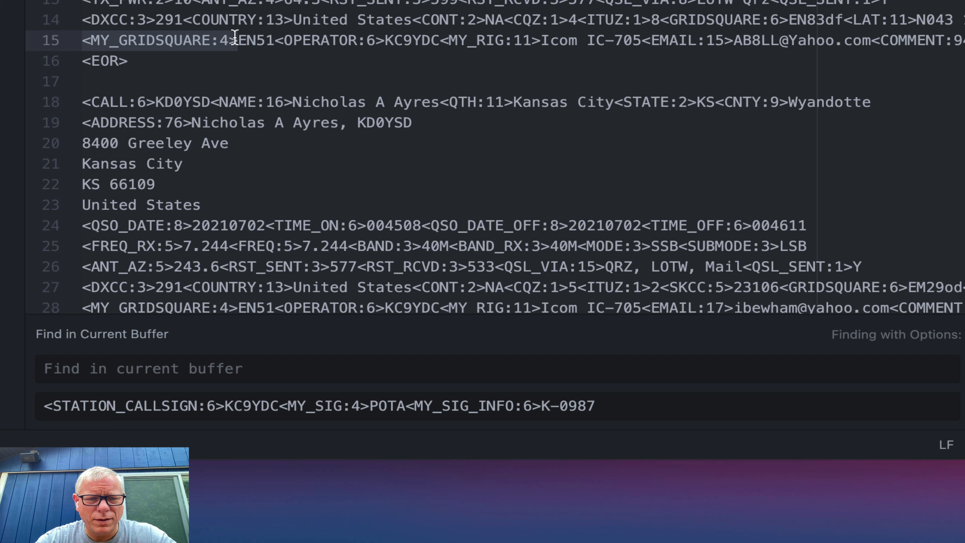
{"action": "left_click", "coordinate": [110, 368]}
{"action": "key", "text": "super+v"}
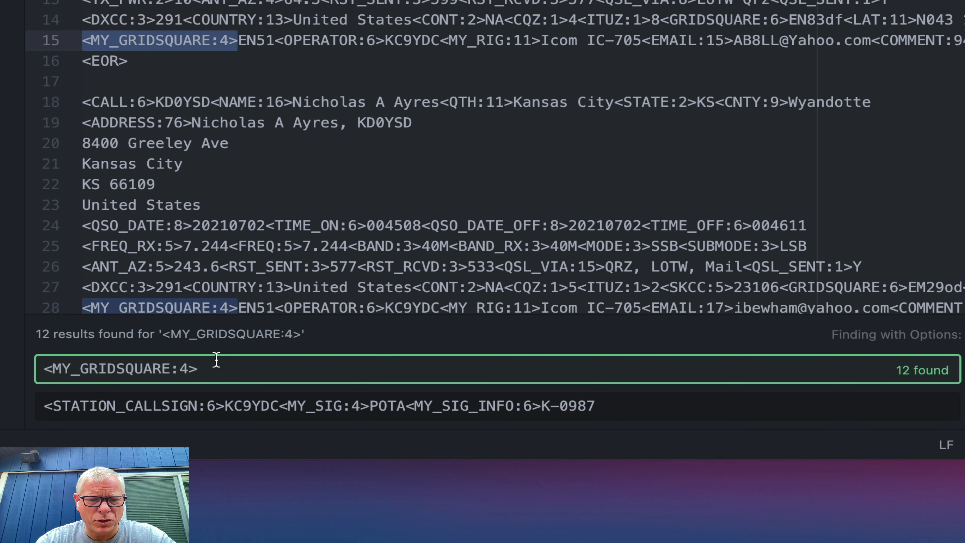
{"action": "left_click", "coordinate": [45, 404]}
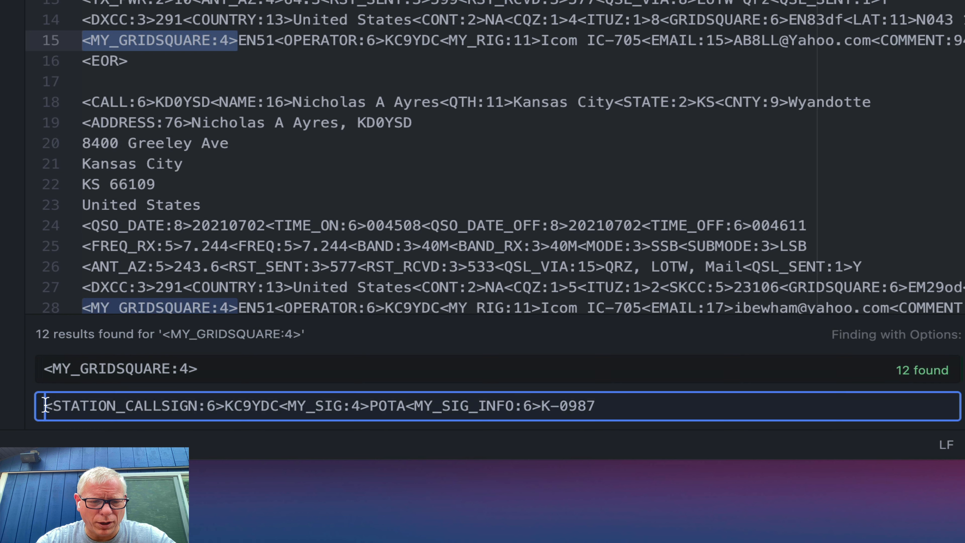
{"action": "key", "text": "super+v"}
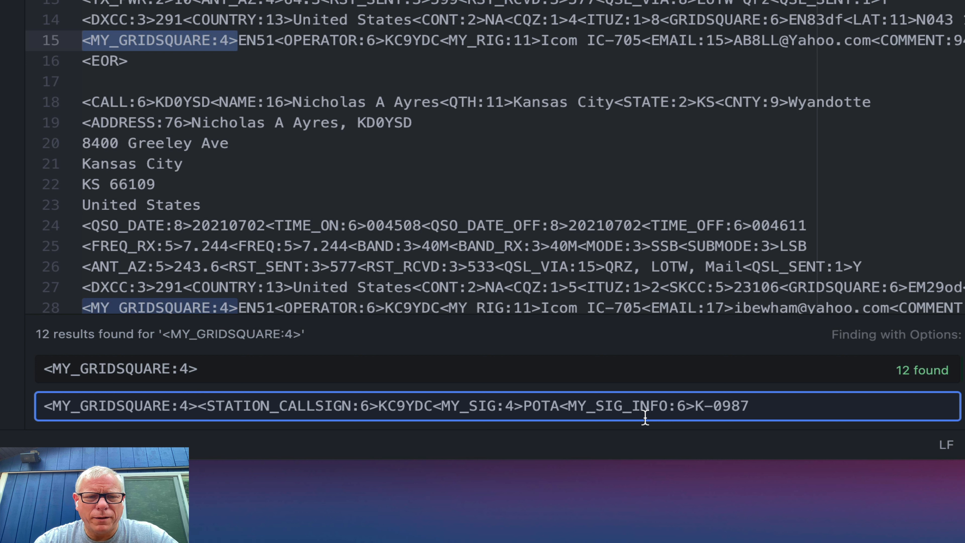
{"action": "left_click", "coordinate": [964, 406]}
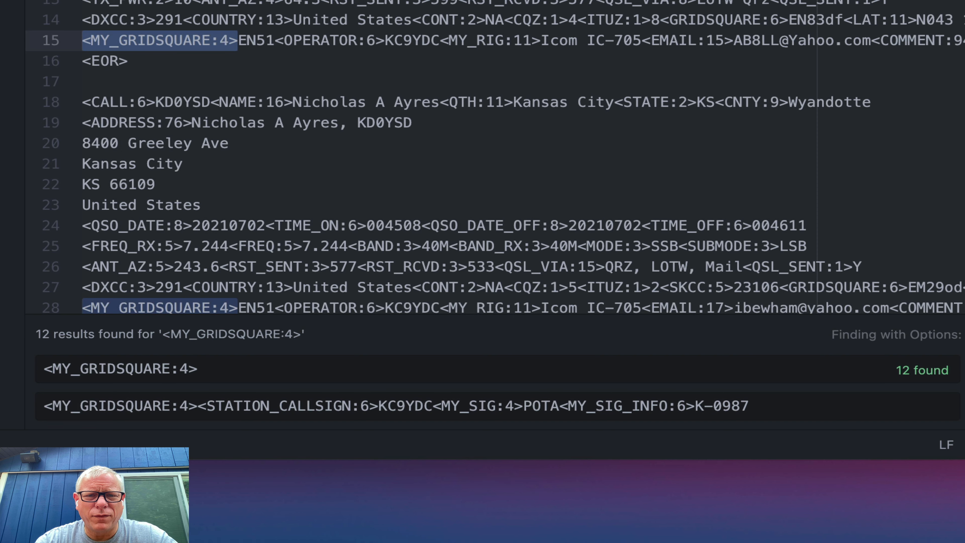
{"action": "left_click", "coordinate": [154, 2]}
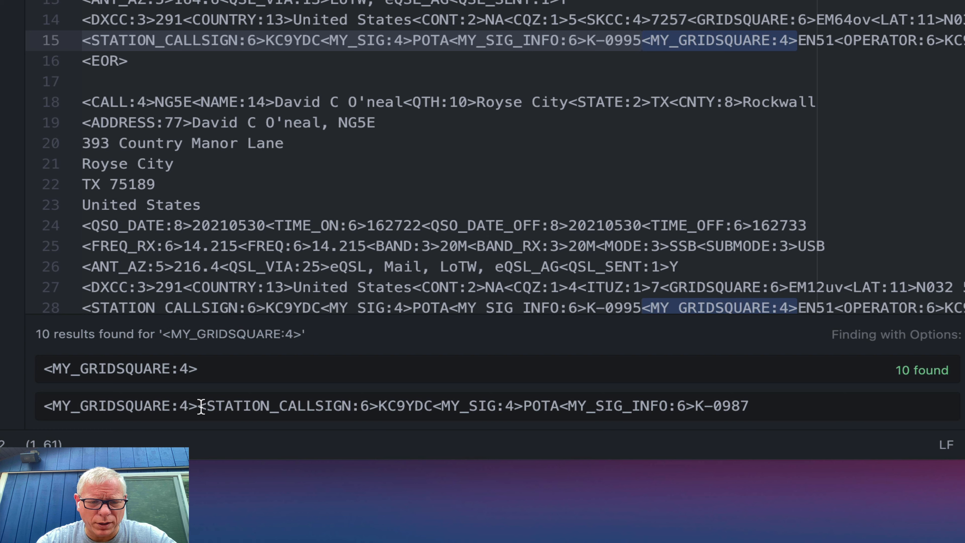
{"action": "left_click_drag", "start_coordinate": [200, 410], "coordinate": [15, 404]}
{"action": "key", "text": "super+c"}
{"action": "key", "text": "BackSpace"}
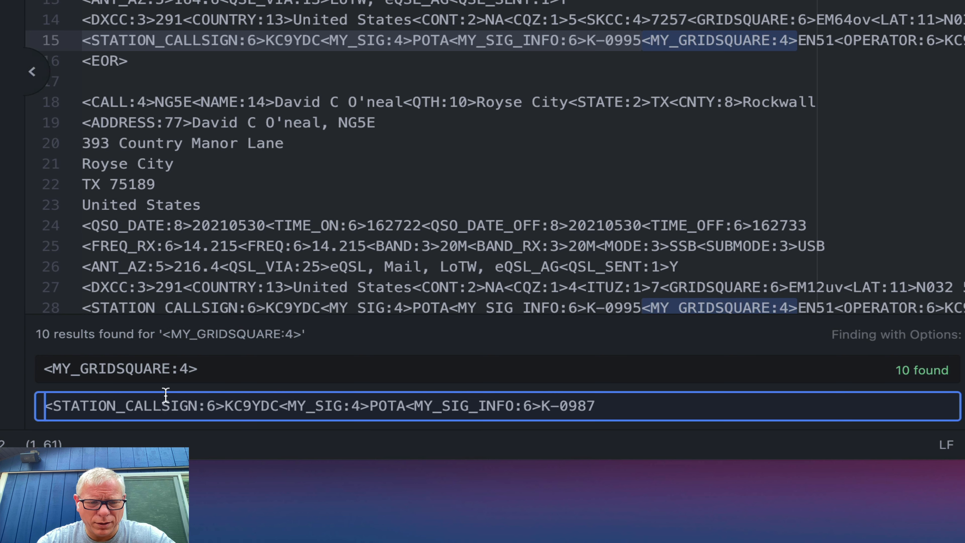
{"action": "left_click", "coordinate": [617, 406]}
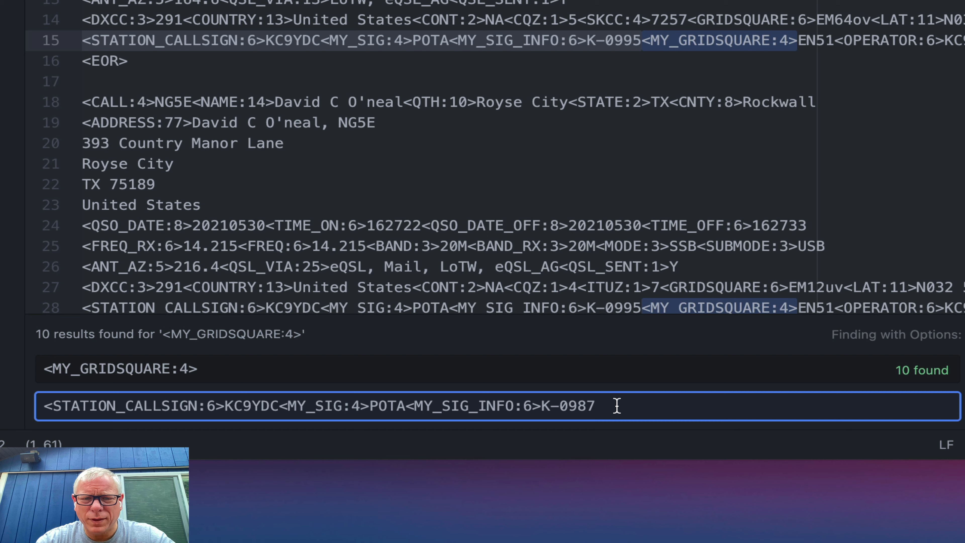
{"action": "key", "text": "super+v"}
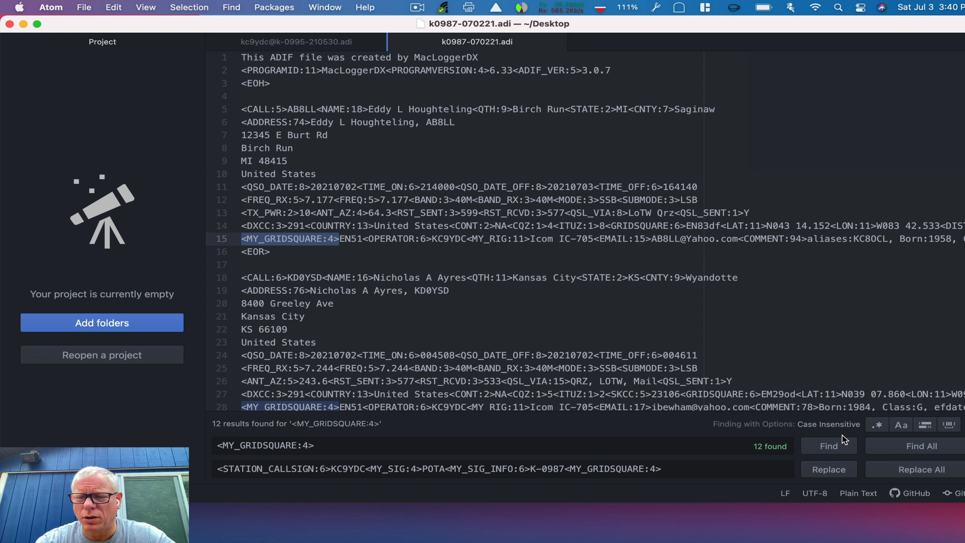
Replace all 12 <MY_GRIDSQUARE:4> matches and scroll through the log to check the new station fields
{"action": "left_click", "coordinate": [913, 471]}
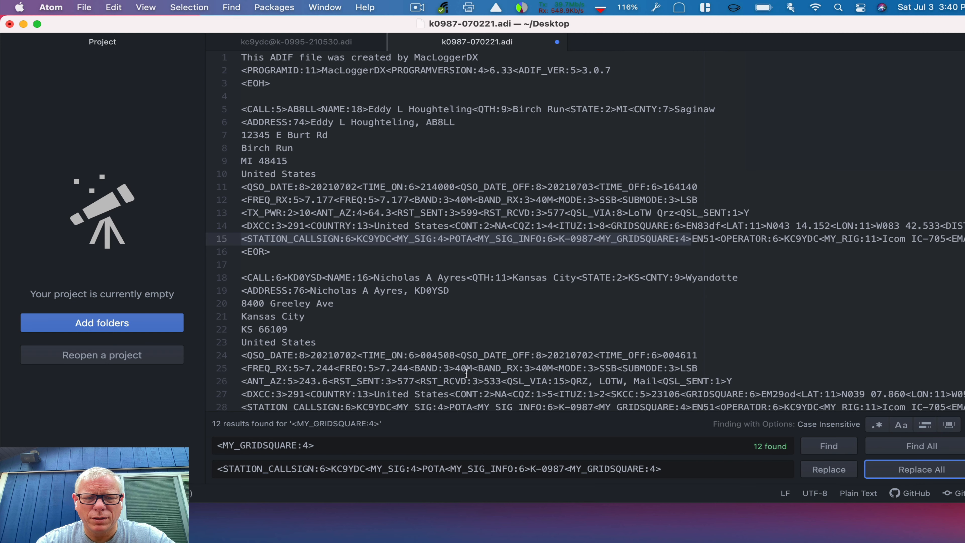
{"action": "scroll", "coordinate": [446, 364], "scroll_direction": "down", "scroll_amount": 1}
{"action": "scroll", "coordinate": [446, 364], "scroll_direction": "down", "scroll_amount": 2}
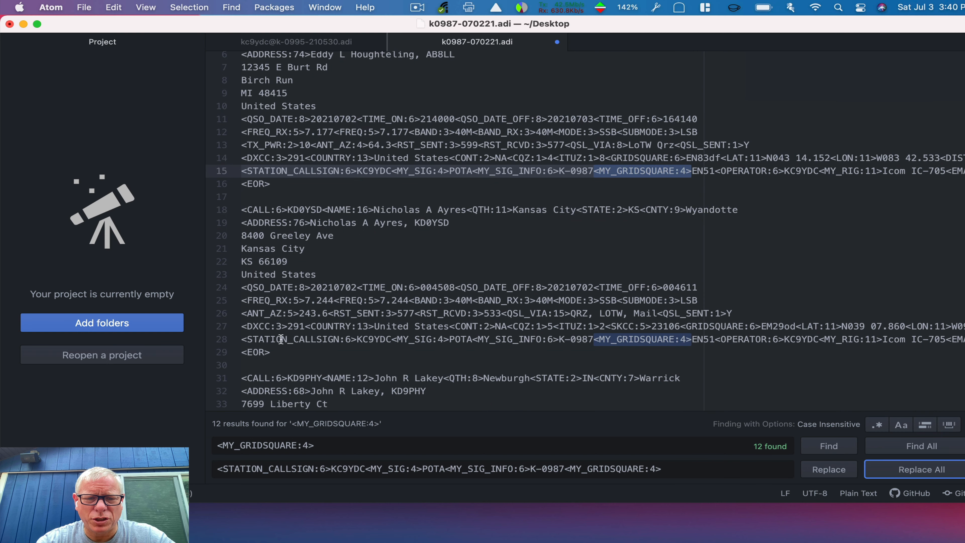
{"action": "scroll", "coordinate": [495, 338], "scroll_direction": "down", "scroll_amount": 3}
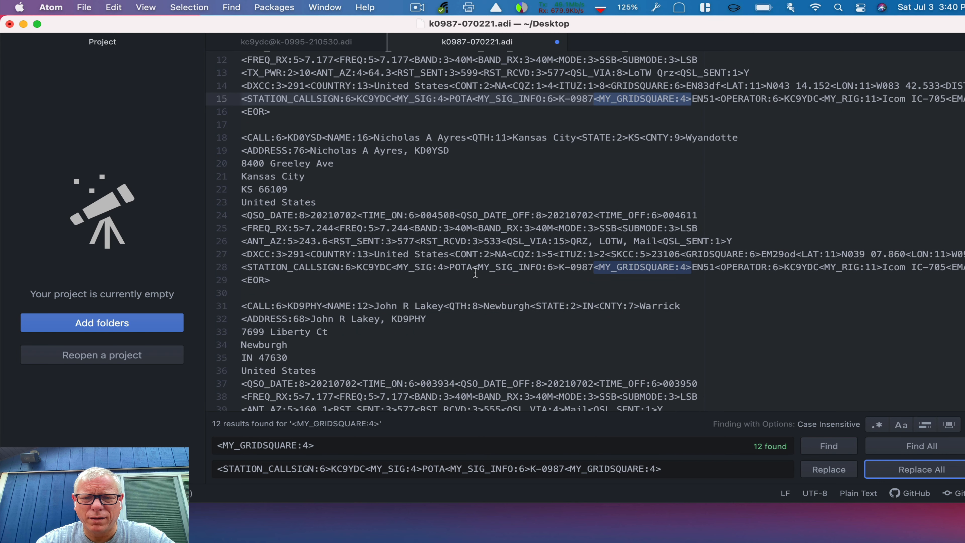
{"action": "scroll", "coordinate": [600, 260], "scroll_direction": "down", "scroll_amount": 5}
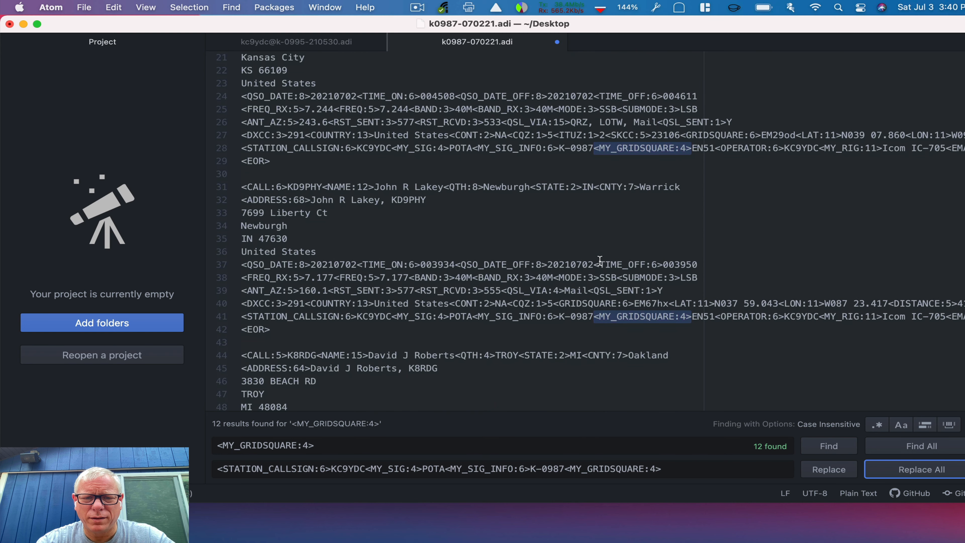
{"action": "scroll", "coordinate": [601, 311], "scroll_direction": "down", "scroll_amount": 3}
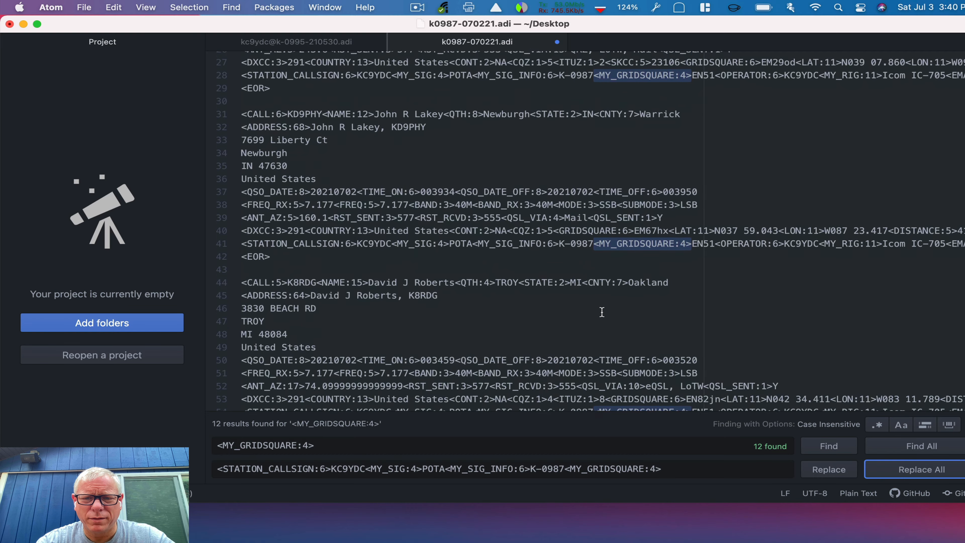
{"action": "scroll", "coordinate": [602, 312], "scroll_direction": "down", "scroll_amount": 3}
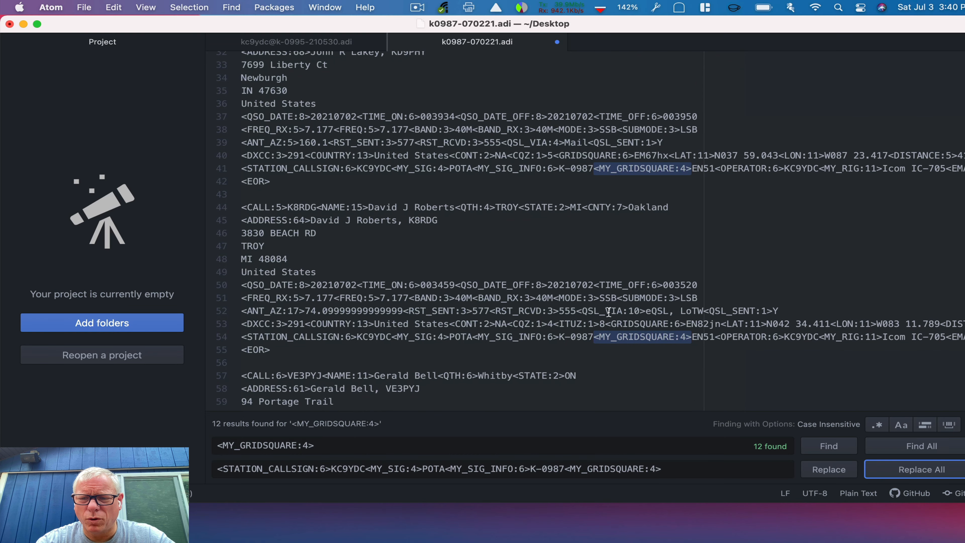
{"action": "scroll", "coordinate": [615, 312], "scroll_direction": "up", "scroll_amount": 15}
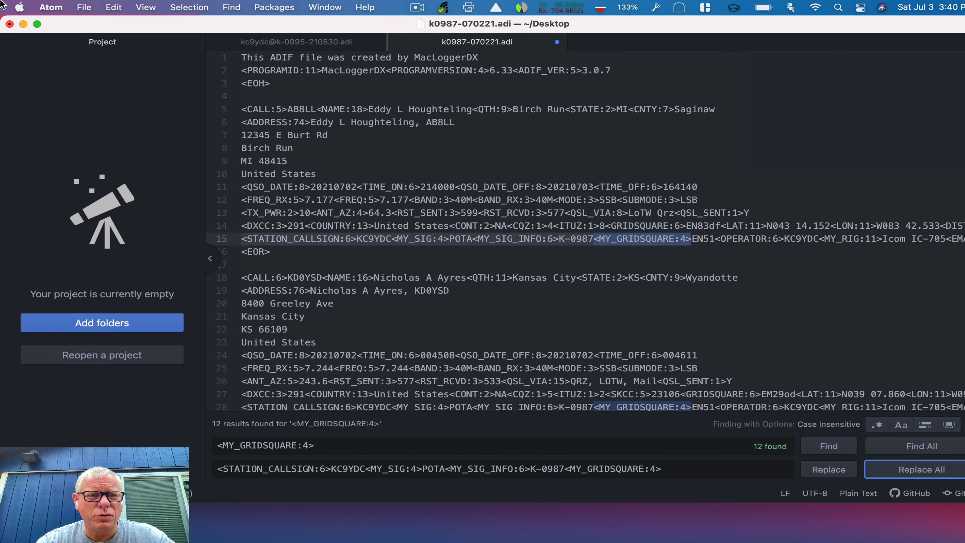
Save k0987-070221.adi, close Atom's tabs and window, and move the Desktop folder window aside
{"action": "left_click", "coordinate": [84, 9]}
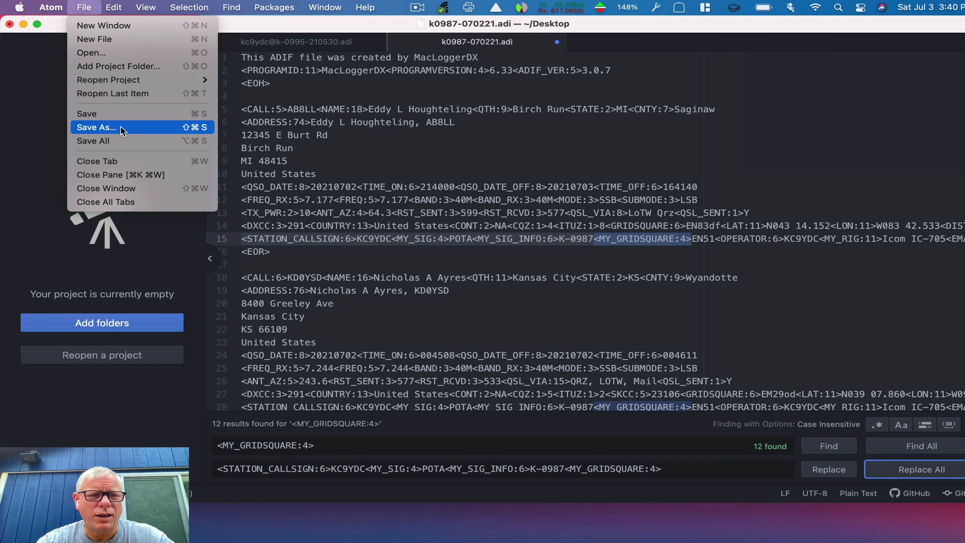
{"action": "left_click", "coordinate": [114, 113]}
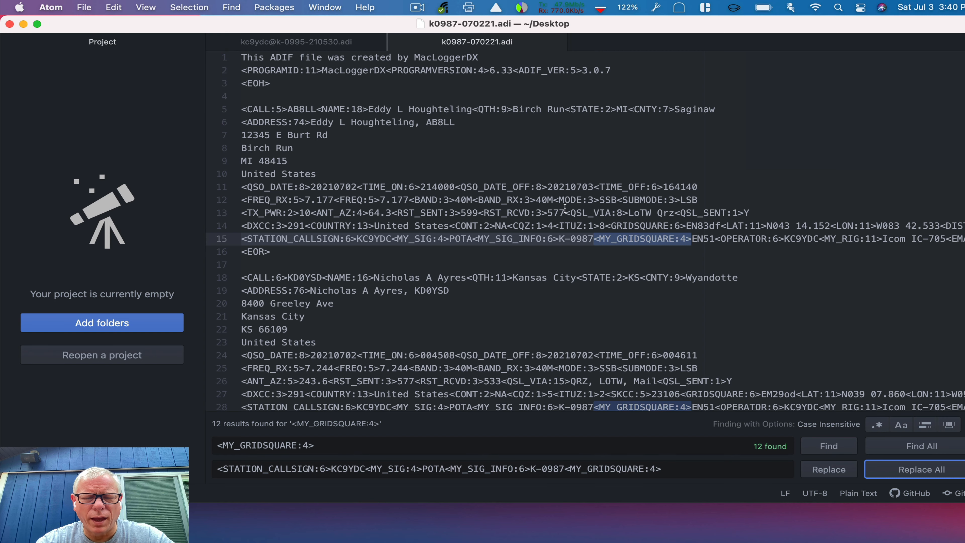
{"action": "left_click", "coordinate": [723, 128]}
{"action": "key", "text": "super+w"}
{"action": "key", "text": "super+w"}
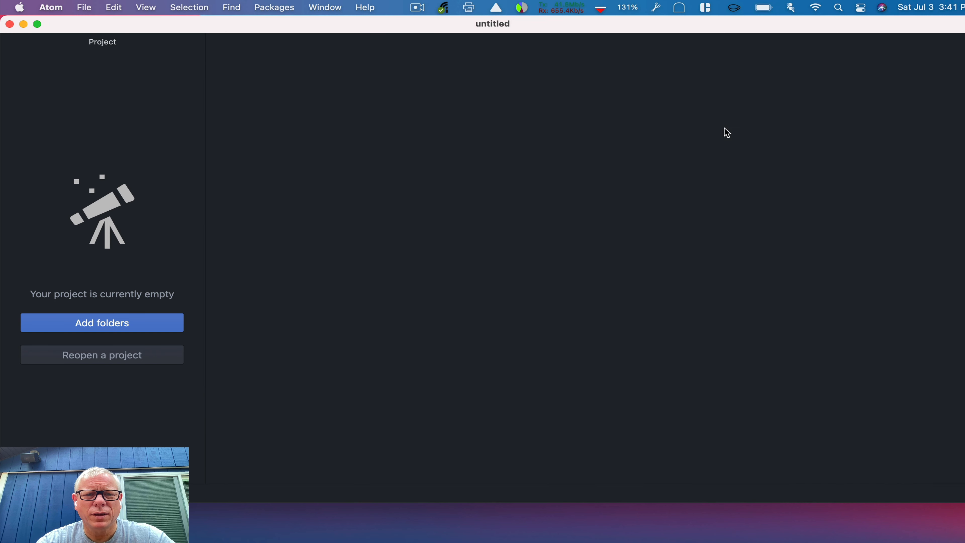
{"action": "key", "text": "super+w"}
{"action": "left_click", "coordinate": [422, 100]}
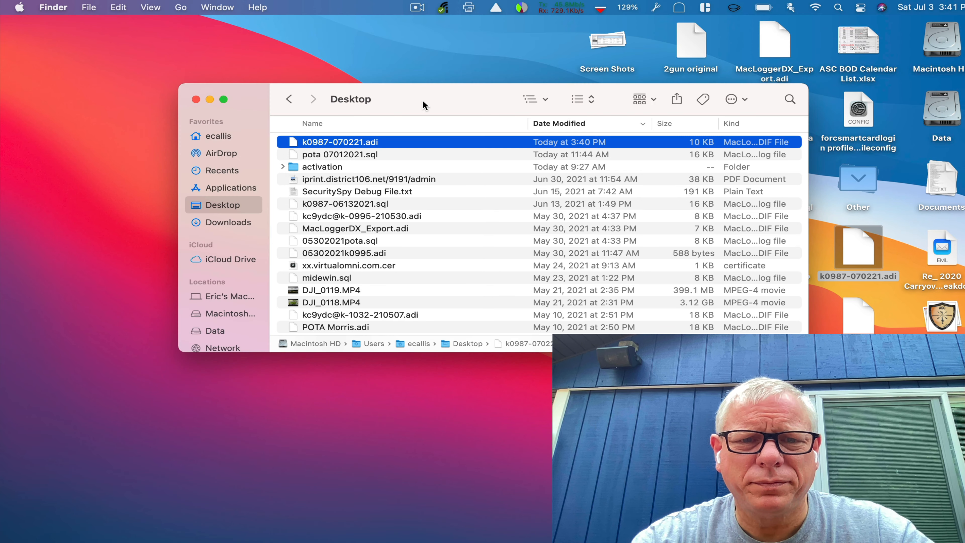
{"action": "left_click_drag", "start_coordinate": [379, 88], "coordinate": [259, 70]}
{"action": "key", "text": "super+Tab"}
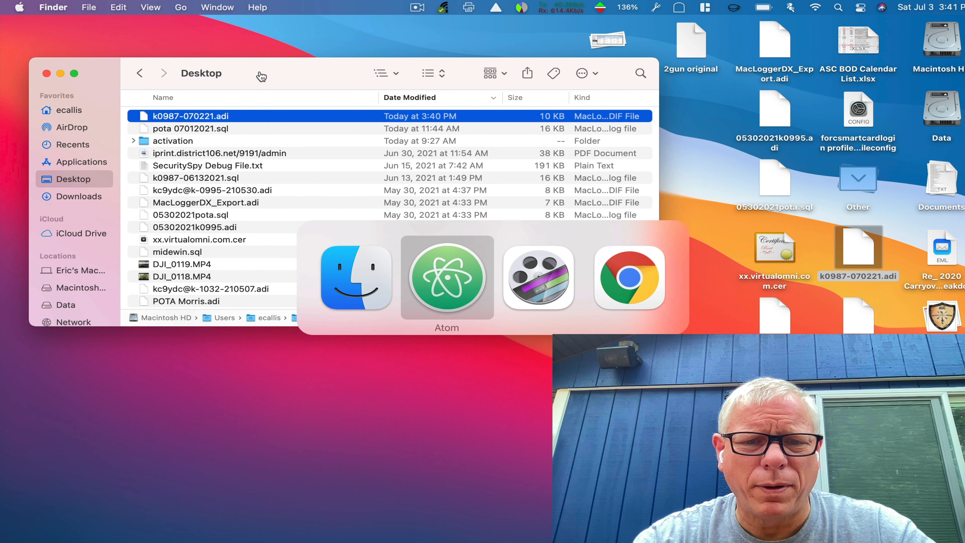
Launch Mail from Spotlight by searching 'mail'
{"action": "key", "text": "super+space"}
{"action": "type", "text": "mail"}
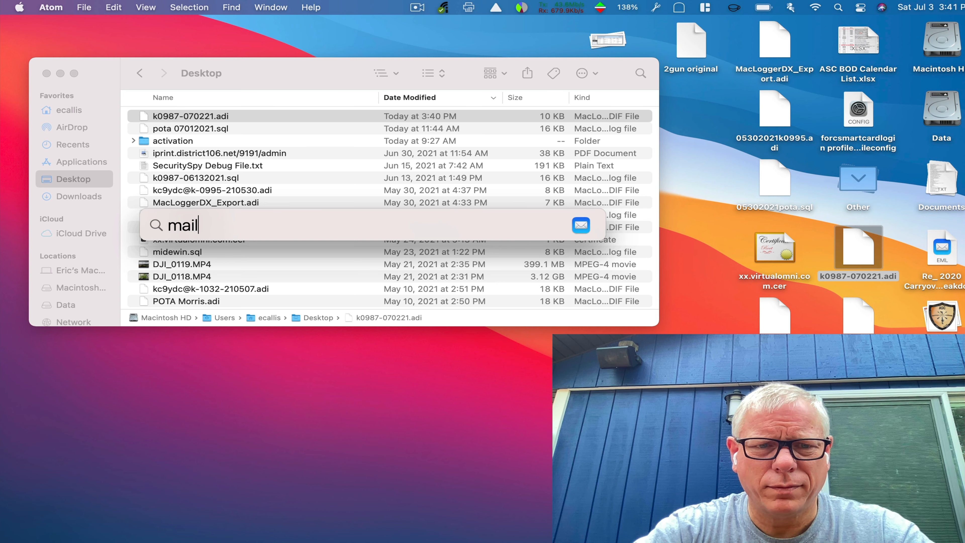
{"action": "key", "text": "Return"}
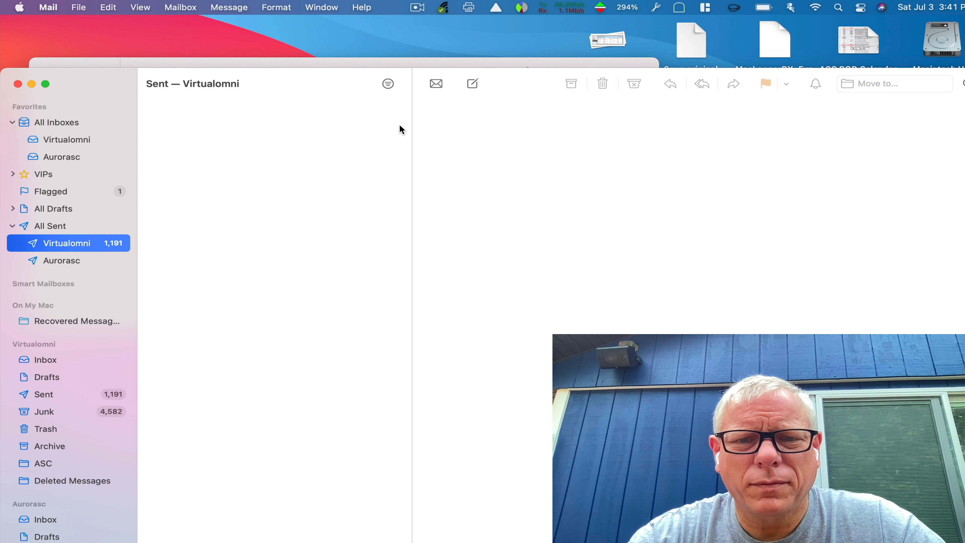
Compose a new email to the POTA submission address with subject 'Submission k-0987 July 2, 2021'
{"action": "left_click", "coordinate": [70, 143]}
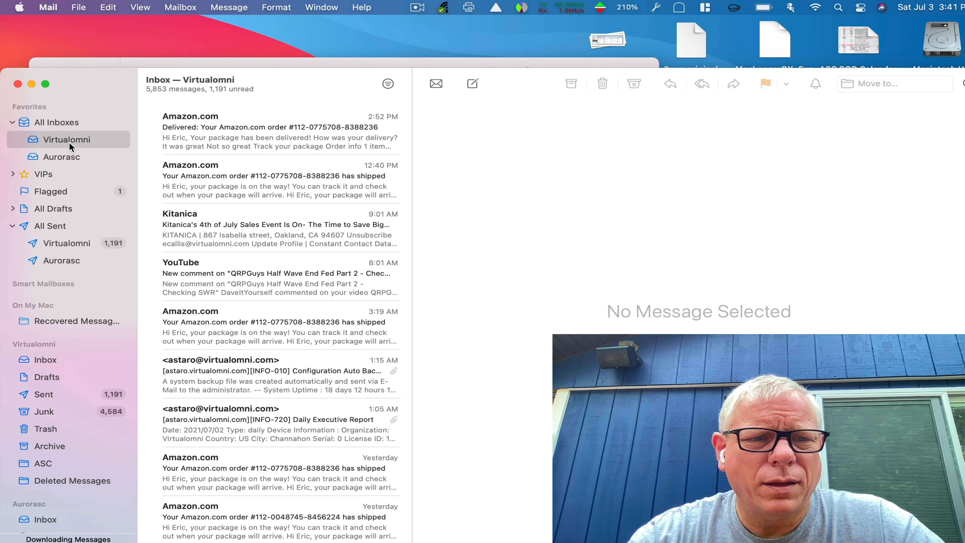
{"action": "left_click", "coordinate": [471, 84]}
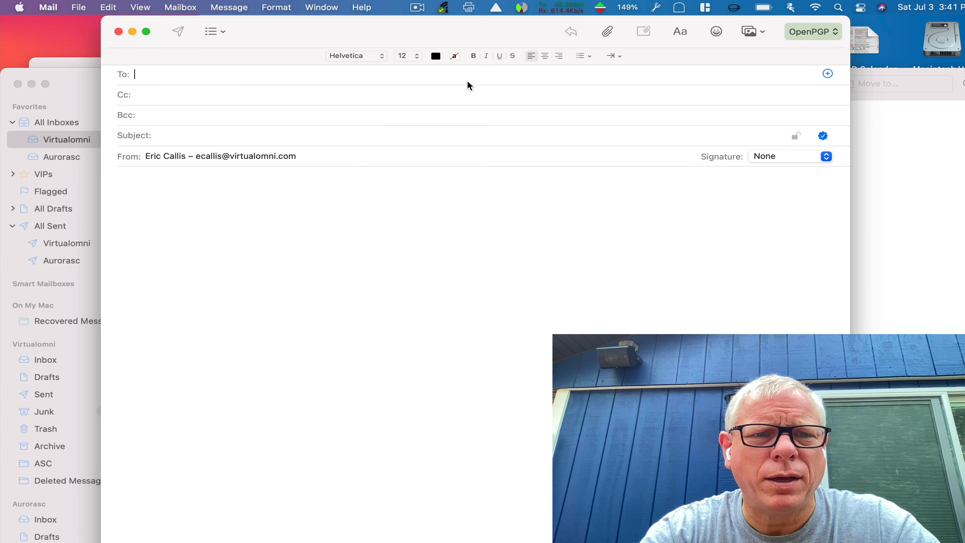
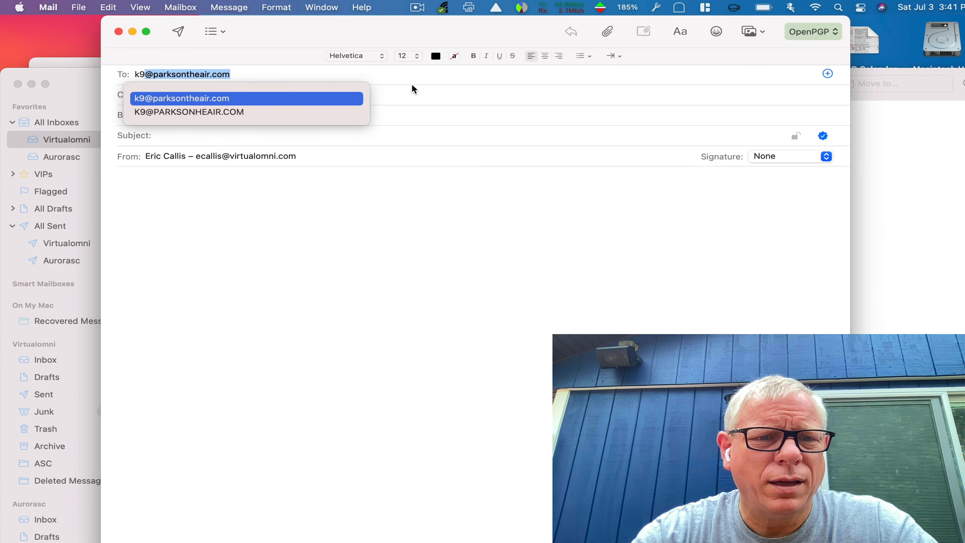
{"action": "key", "text": "Tab"}
{"action": "key", "text": "Tab"}
{"action": "key", "text": "Tab"}
{"action": "type", "text": "Su"}
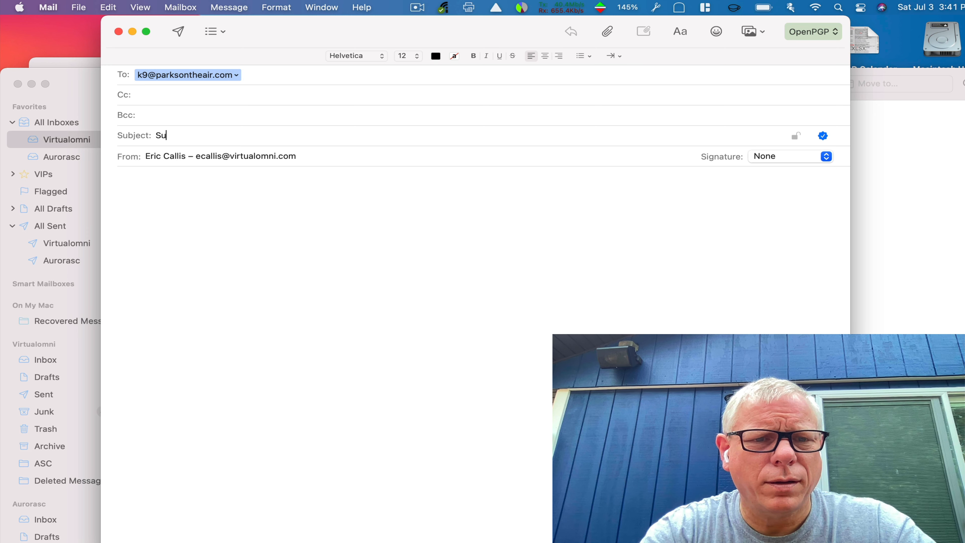
{"action": "type", "text": "bmission "}
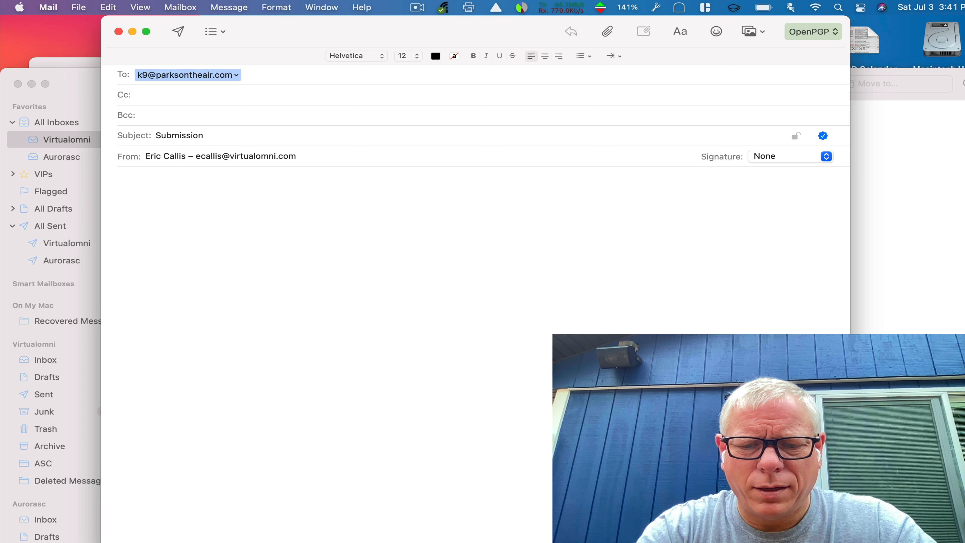
{"action": "type", "text": "k-"}
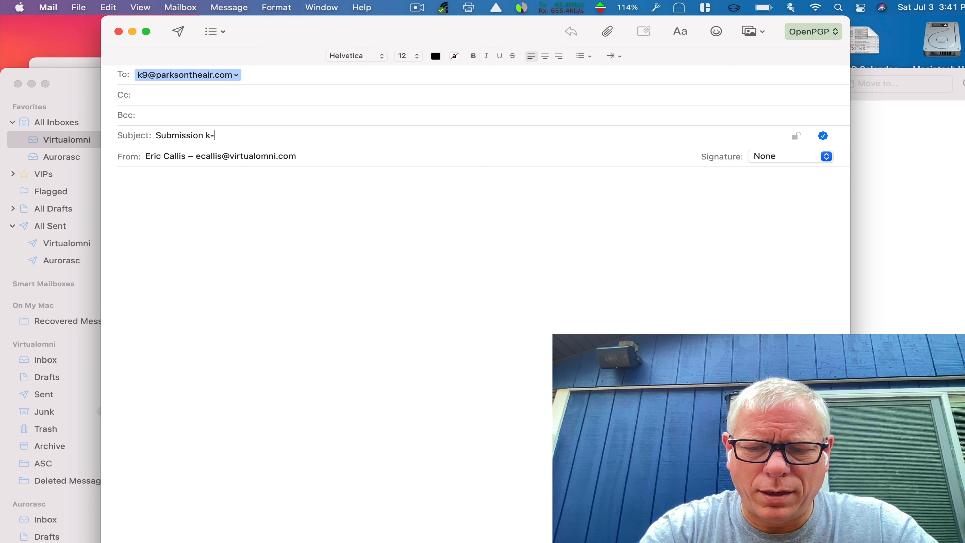
{"action": "type", "text": "0987 "}
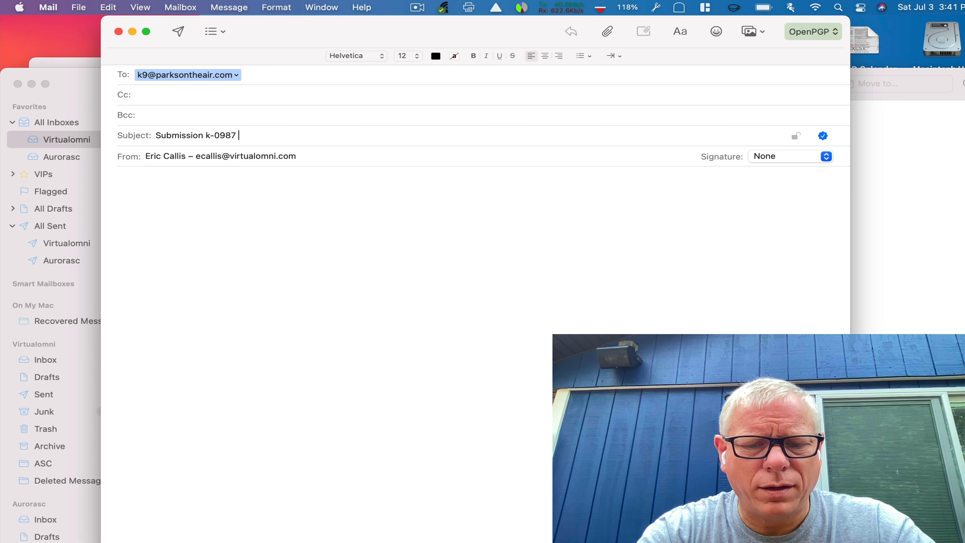
{"action": "type", "text": "July 2"}
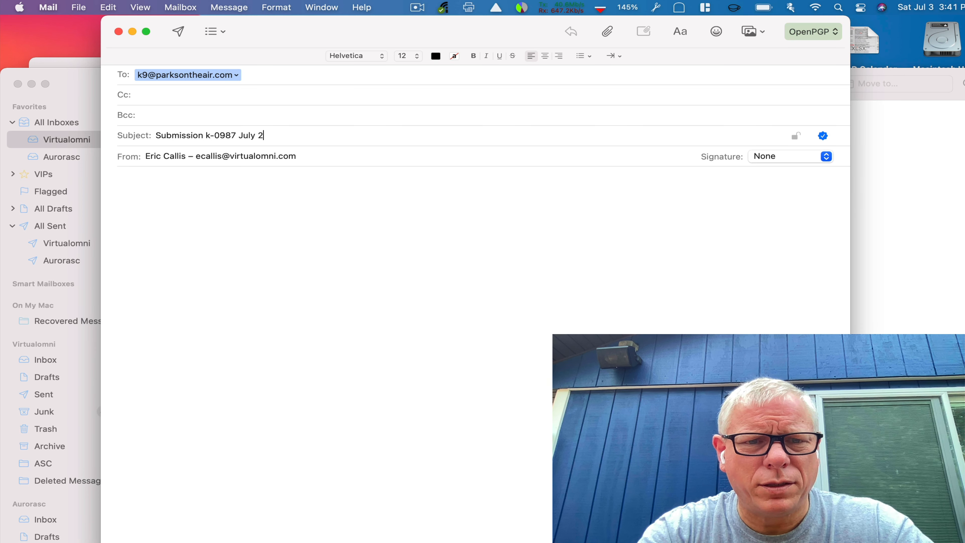
{"action": "type", "text": ", 2021"}
Attach k0987-070221.adi from the Desktop and send the email
{"action": "left_click", "coordinate": [231, 187]}
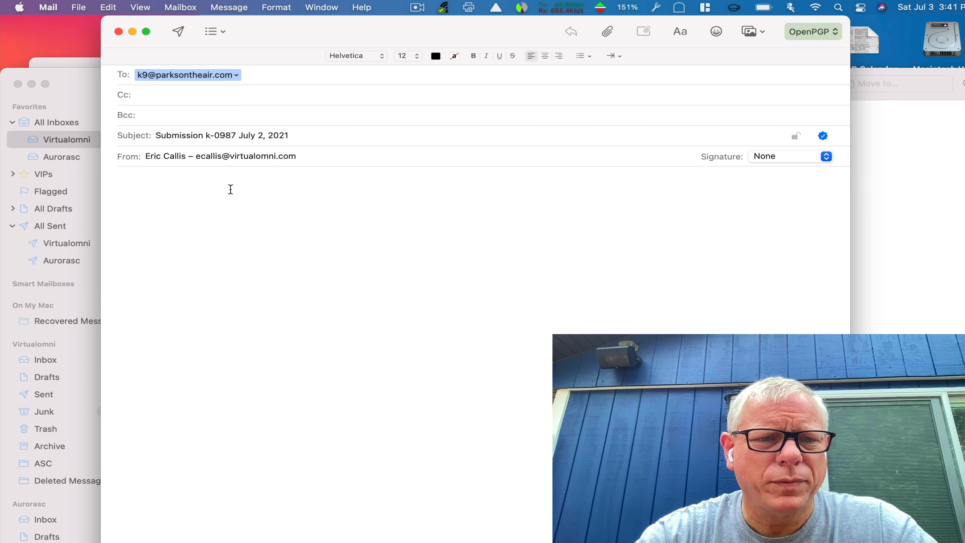
{"action": "left_click", "coordinate": [608, 32]}
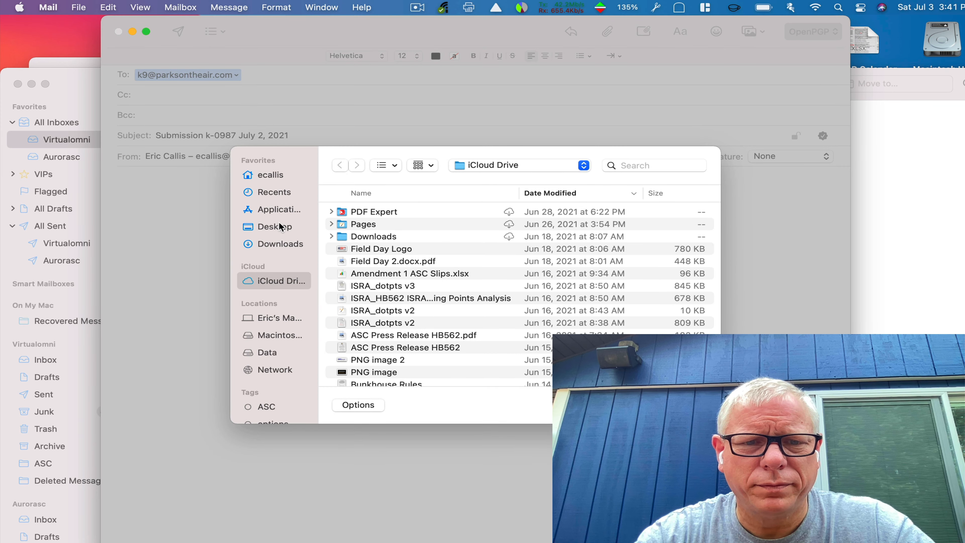
{"action": "left_click", "coordinate": [279, 227]}
{"action": "left_click", "coordinate": [703, 193]}
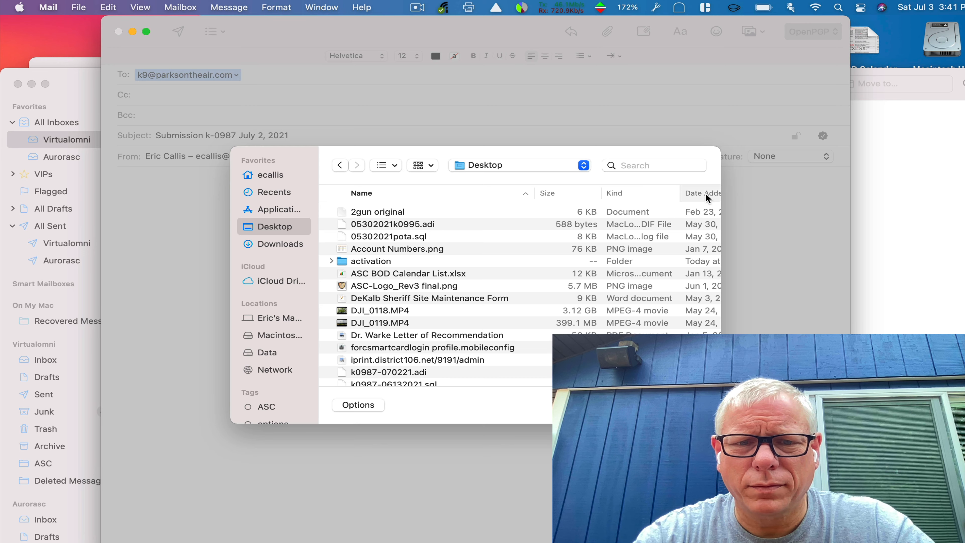
{"action": "double_click", "coordinate": [370, 212]}
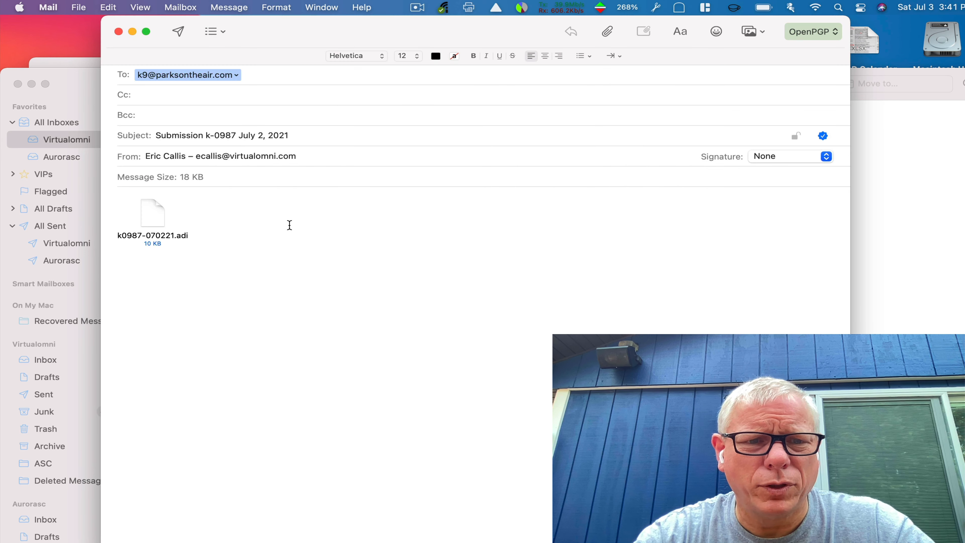
{"action": "left_click", "coordinate": [178, 32]}
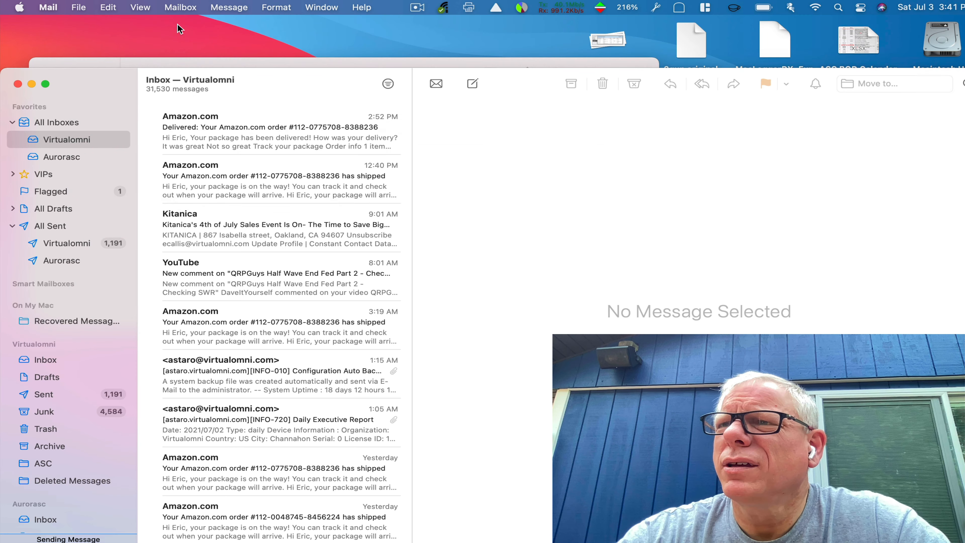